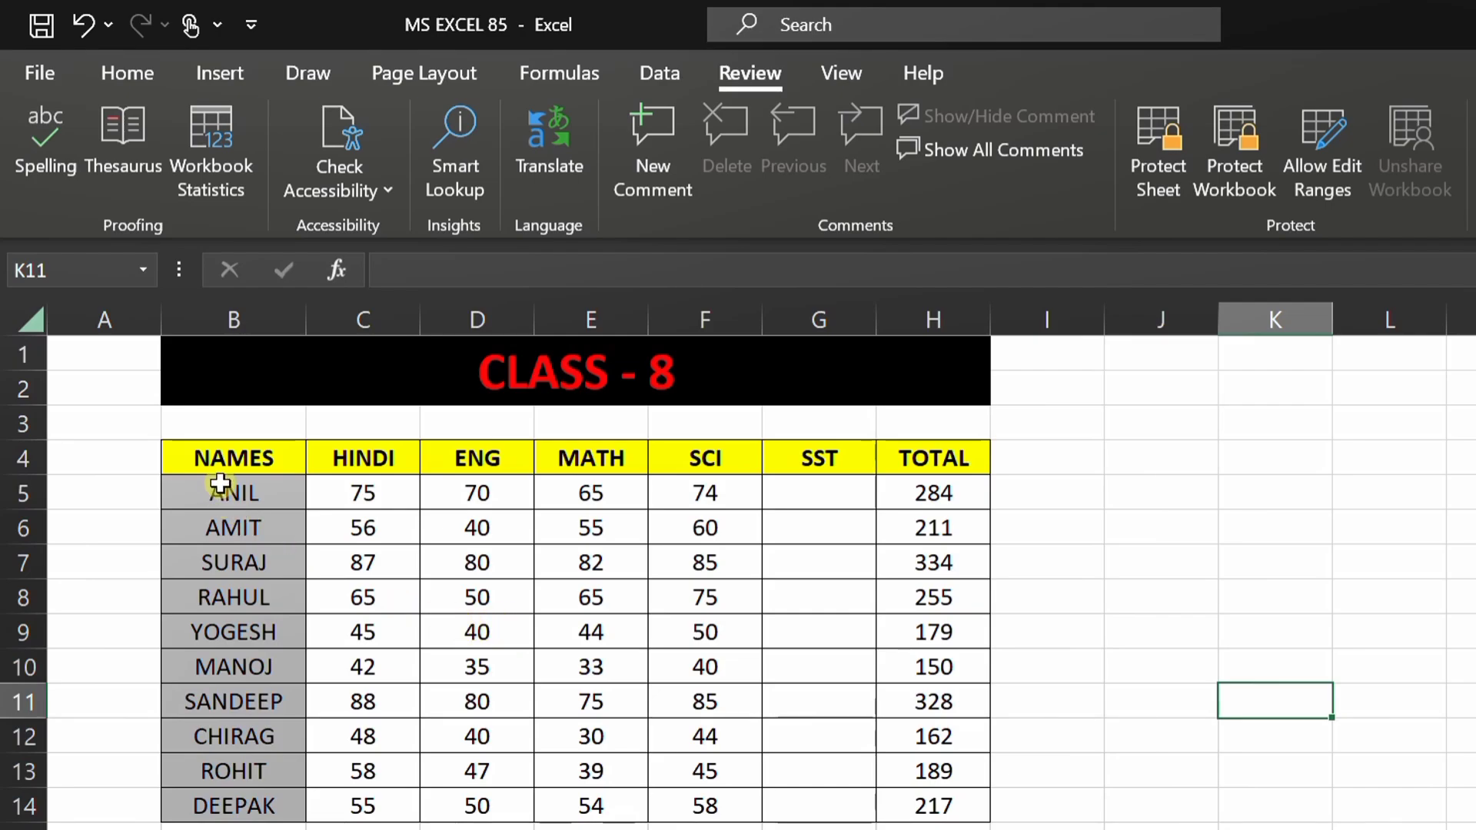
Step: Look over the marks table, clicking through cells from C4 to the SST header G4
{"action": "left_click_drag", "start_coordinate": [791, 488], "coordinate": [817, 811]}
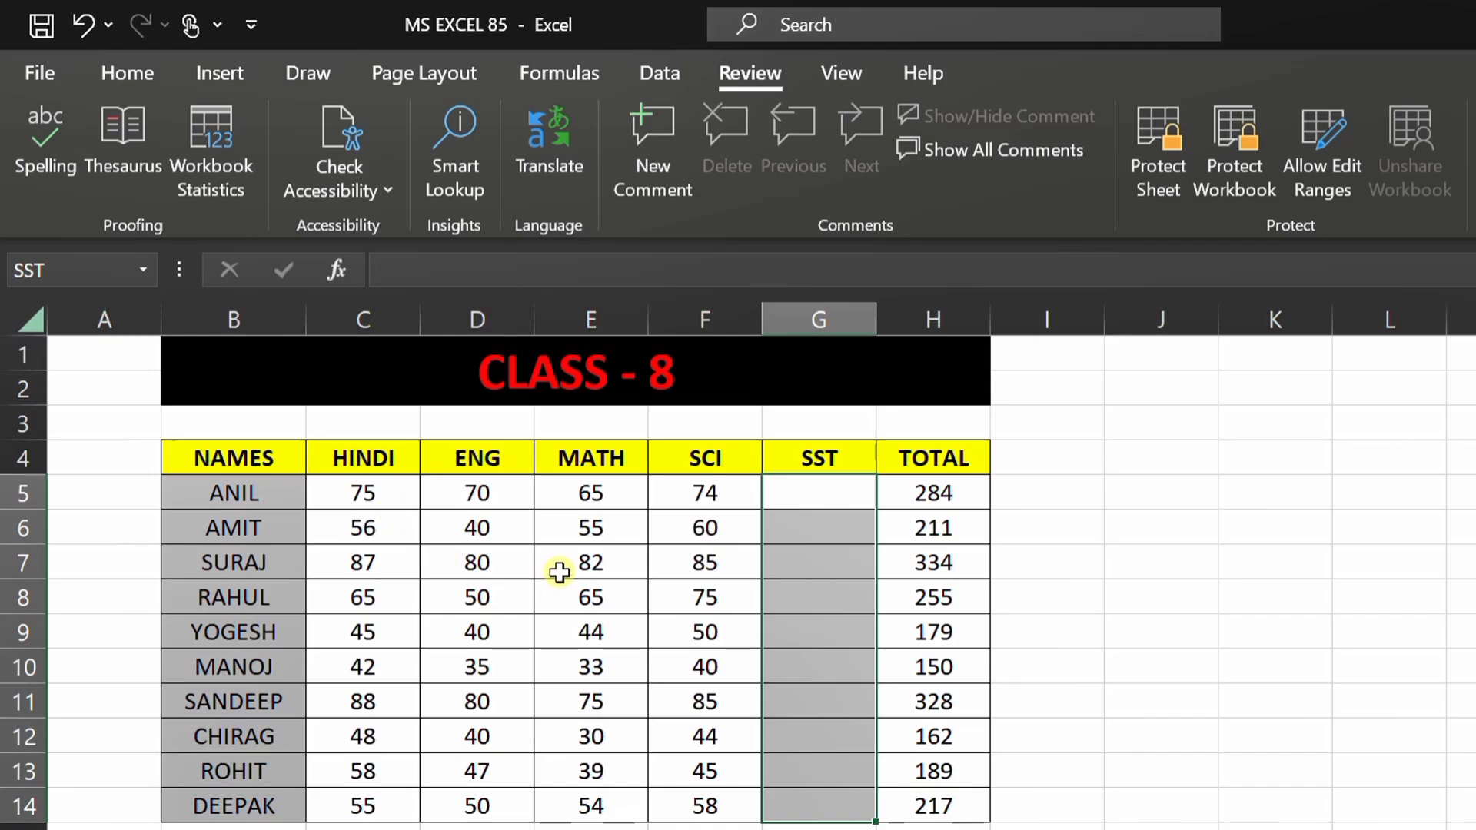
{"action": "left_click", "coordinate": [1109, 606]}
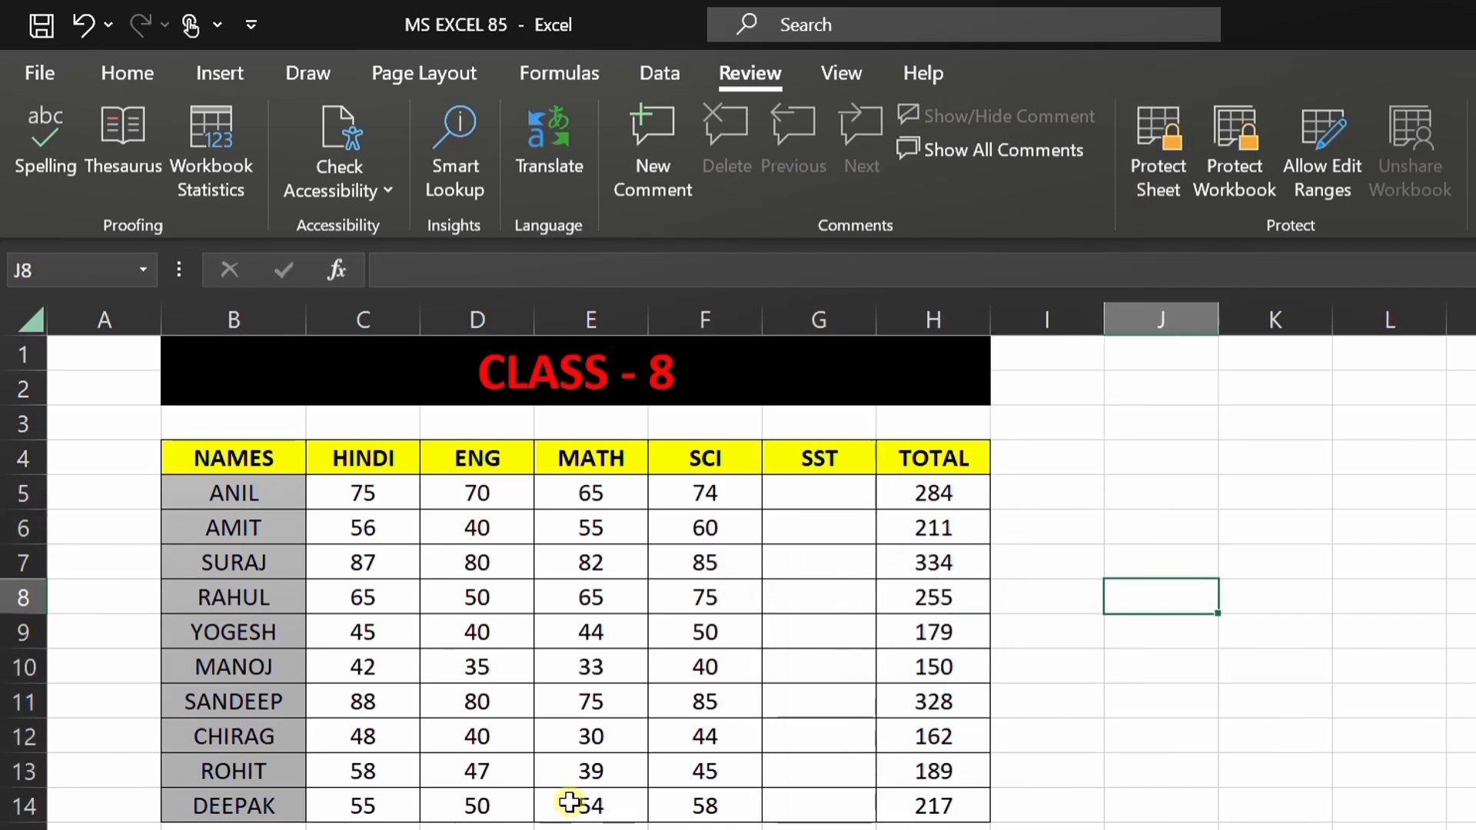
{"action": "left_click", "coordinate": [818, 495]}
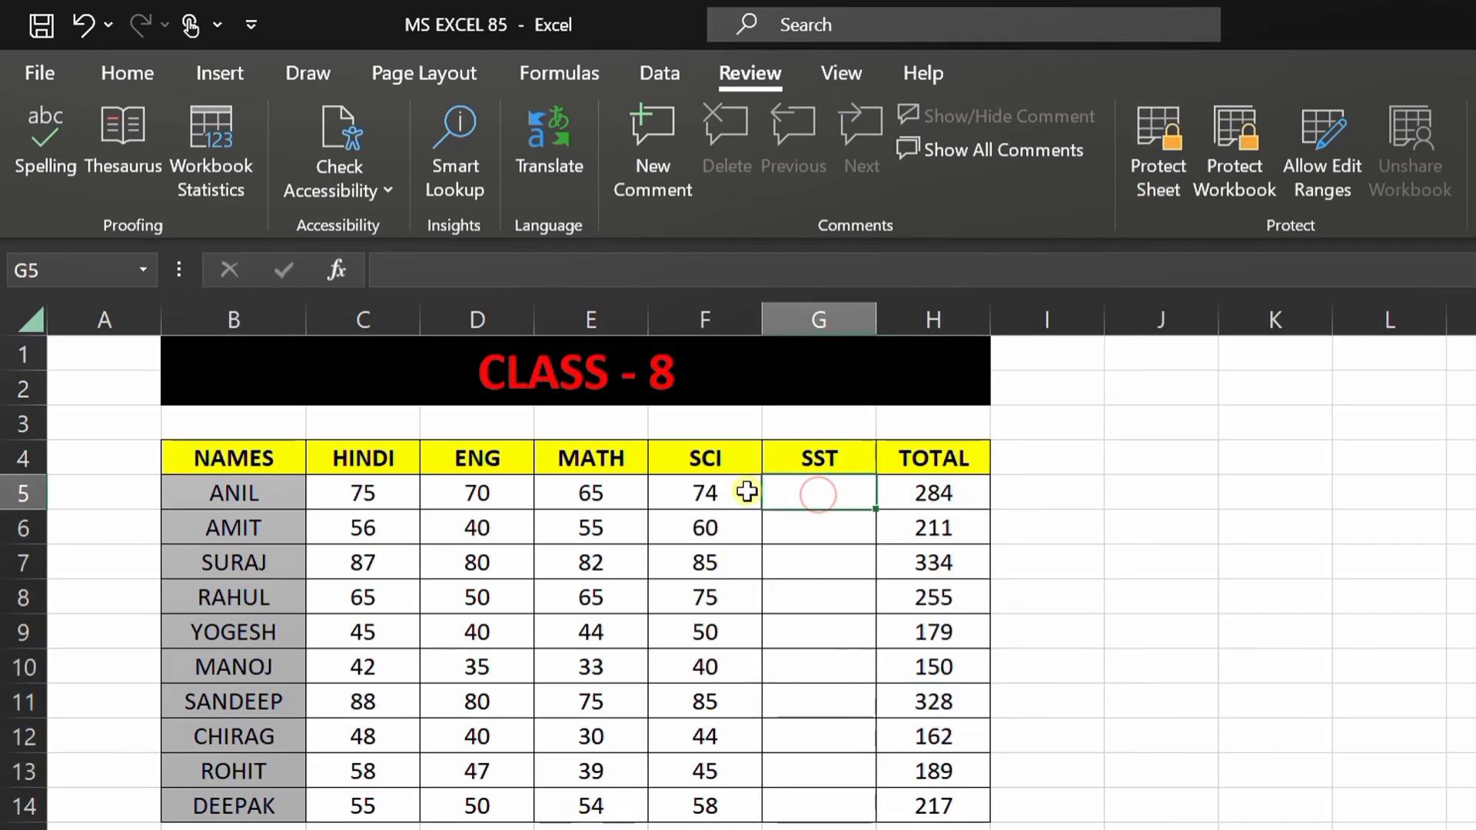
{"action": "left_click", "coordinate": [718, 492]}
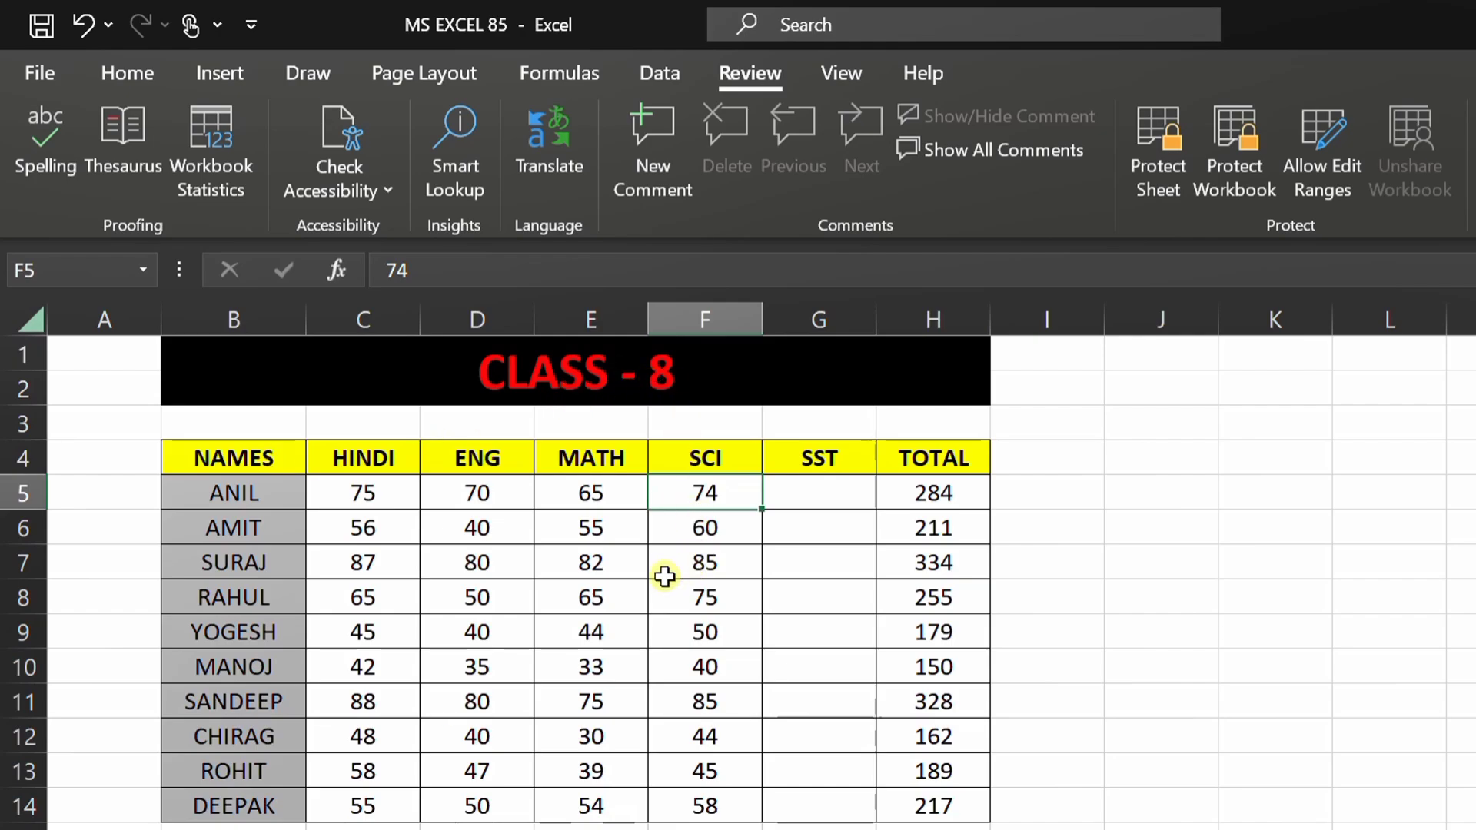
{"action": "left_click", "coordinate": [361, 463]}
{"action": "left_click", "coordinate": [447, 484]}
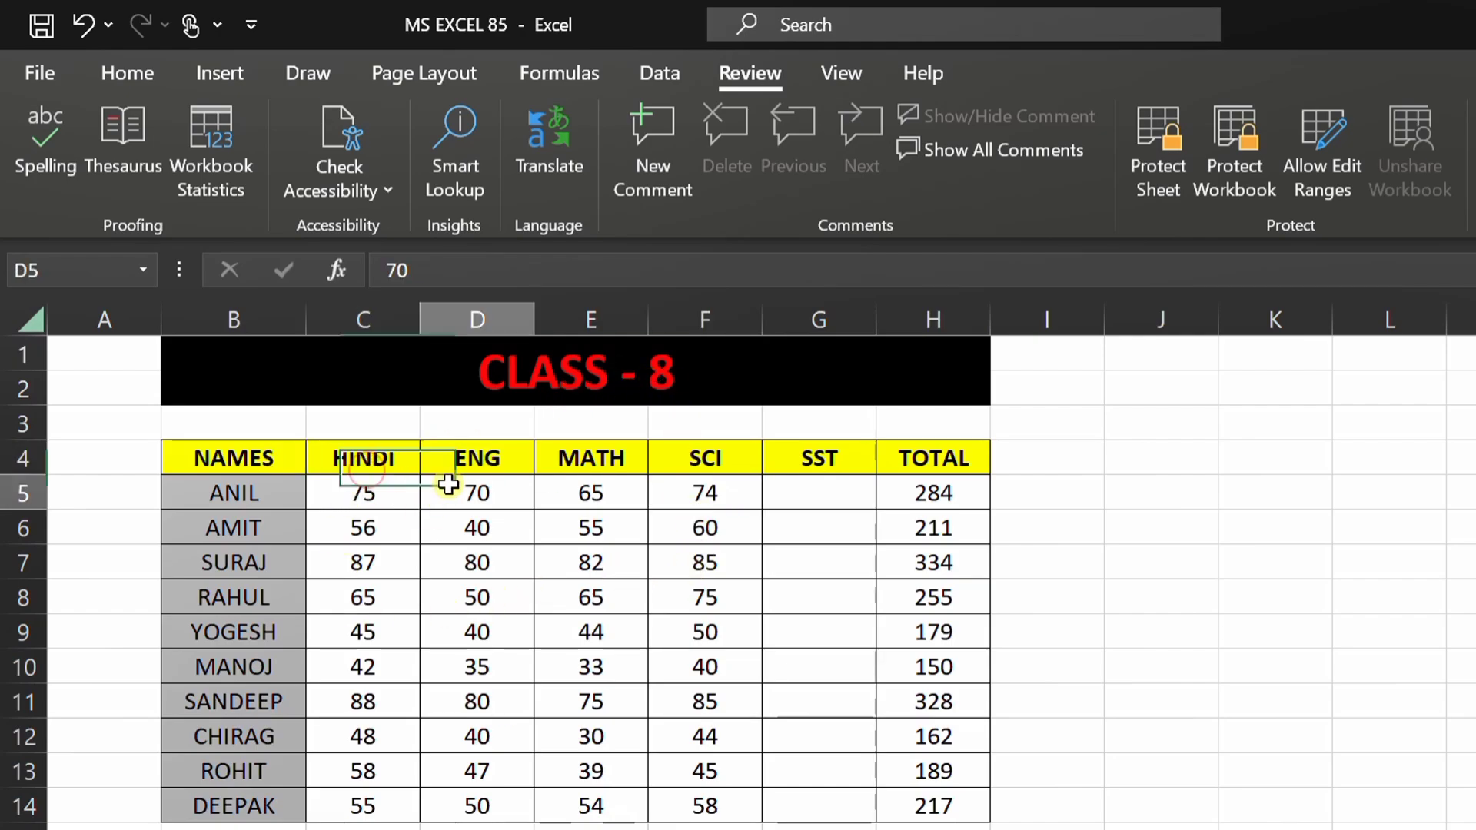
{"action": "left_click", "coordinate": [586, 516]}
{"action": "left_click", "coordinate": [715, 531]}
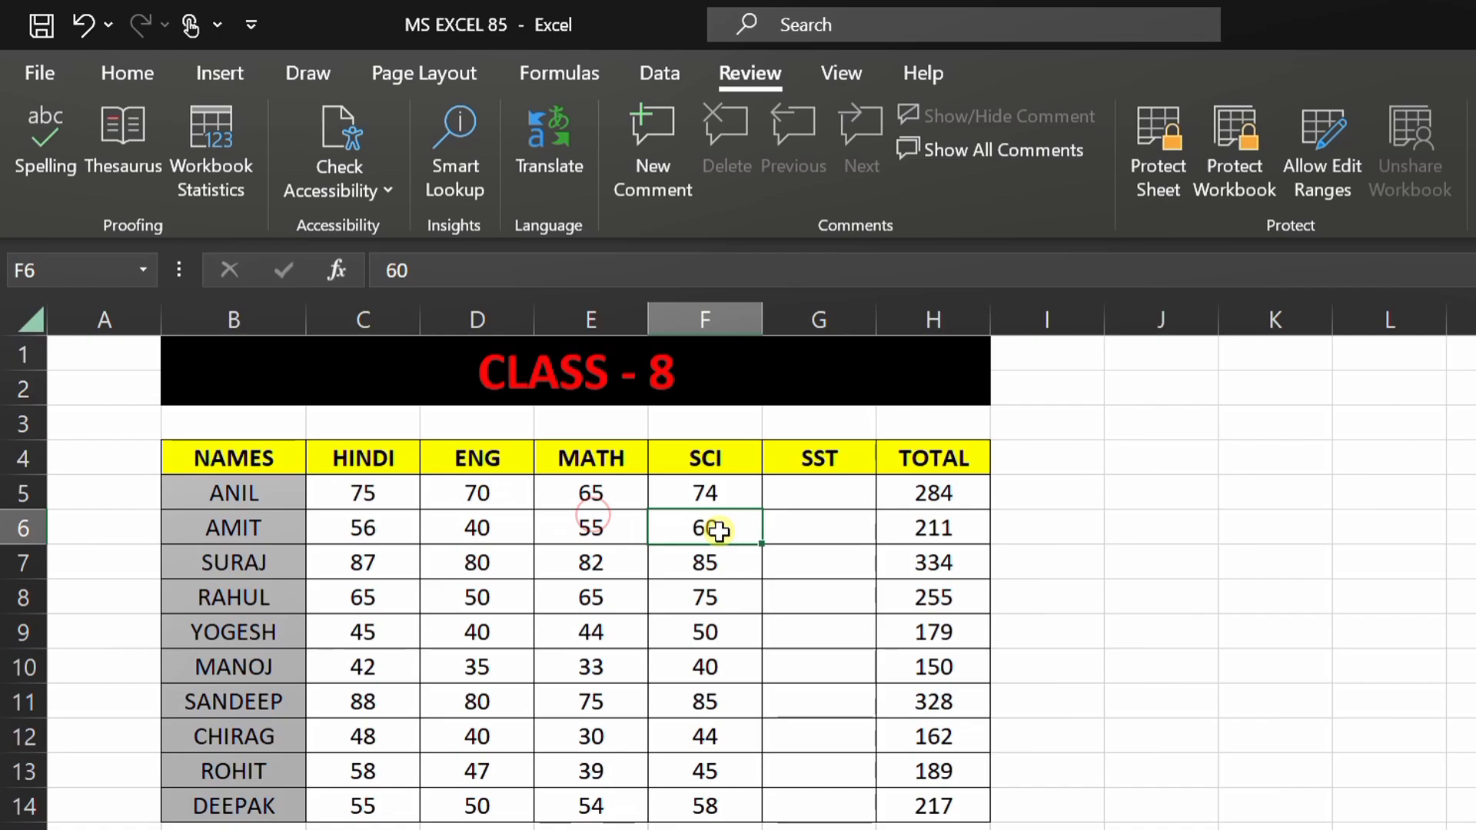
{"action": "left_click", "coordinate": [821, 457]}
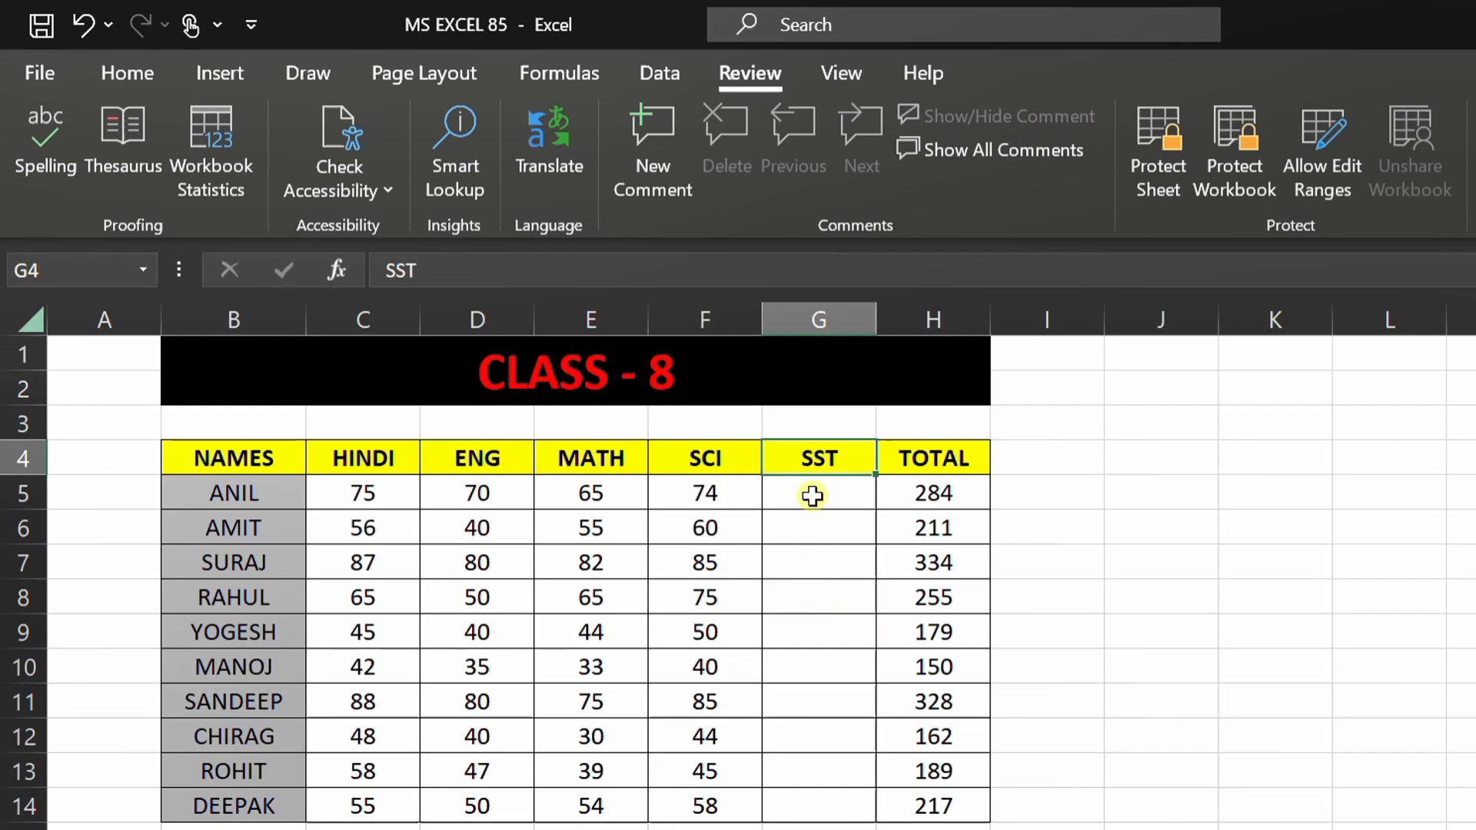
Step: Select the empty SST mark cells G5:G14
{"action": "left_click_drag", "start_coordinate": [812, 496], "coordinate": [877, 793]}
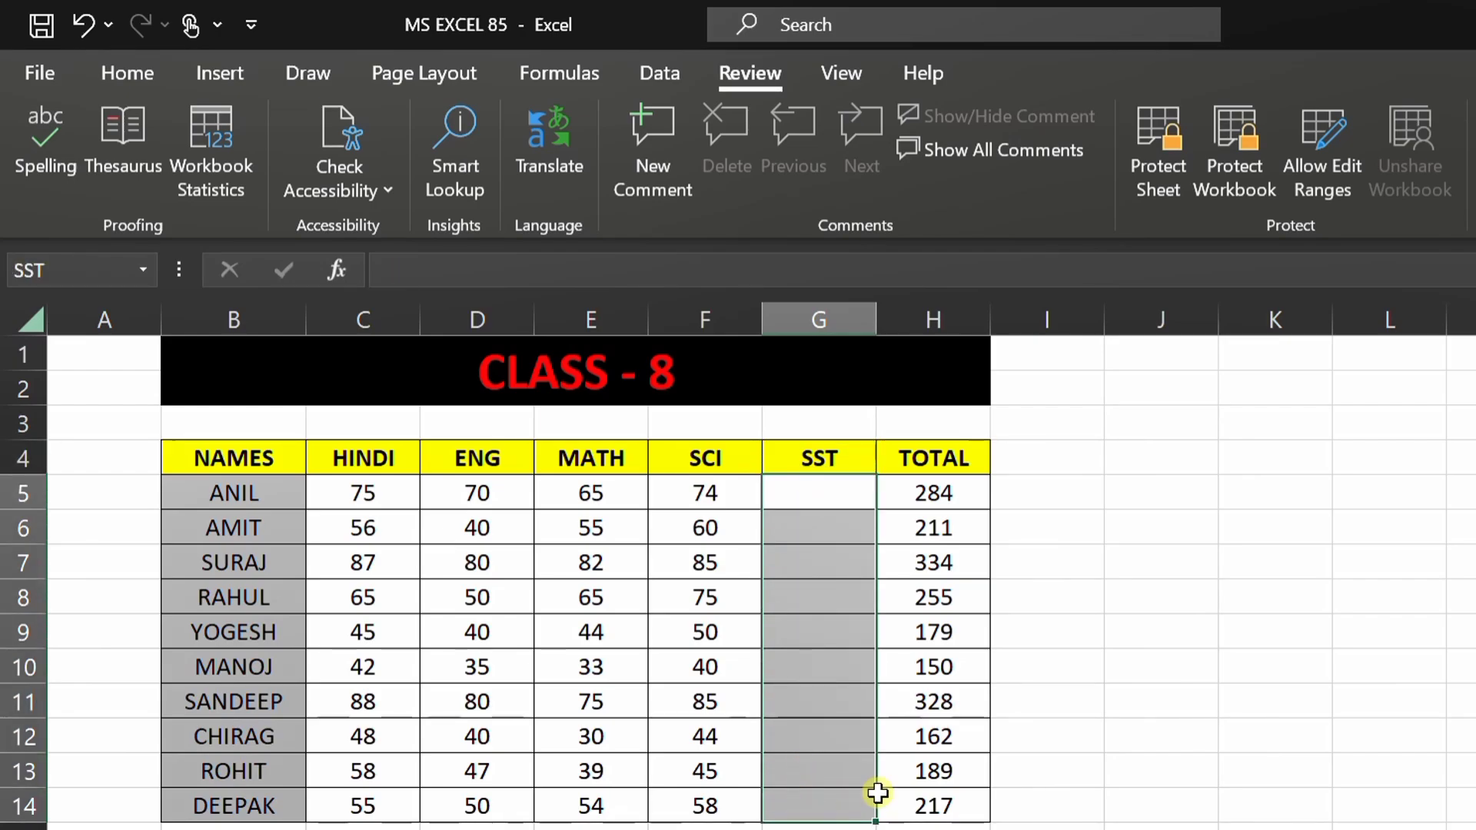
{"action": "left_click", "coordinate": [623, 502]}
{"action": "left_click", "coordinate": [511, 528]}
{"action": "left_click", "coordinate": [475, 566]}
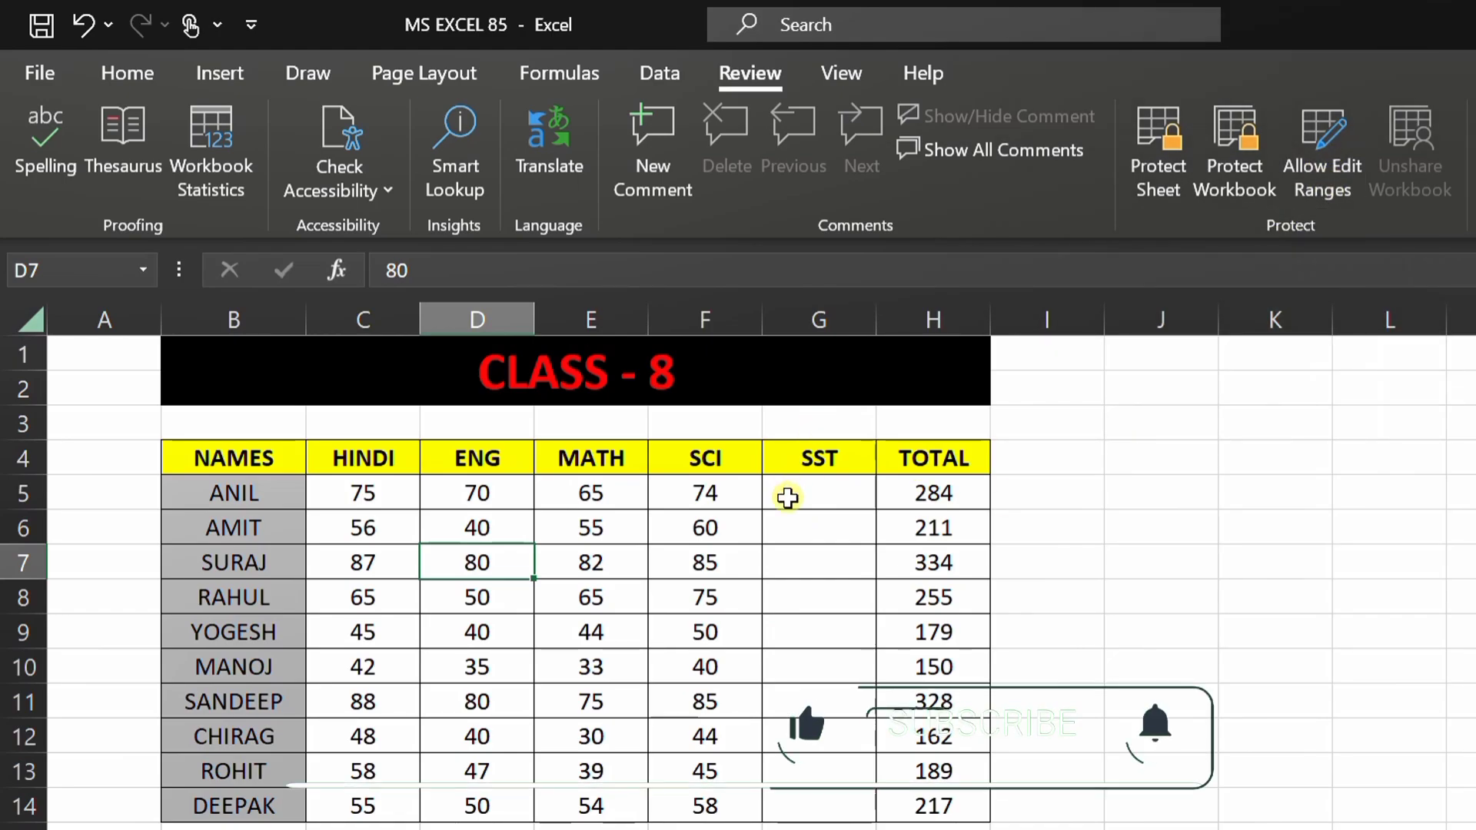
{"action": "left_click_drag", "start_coordinate": [787, 497], "coordinate": [804, 801]}
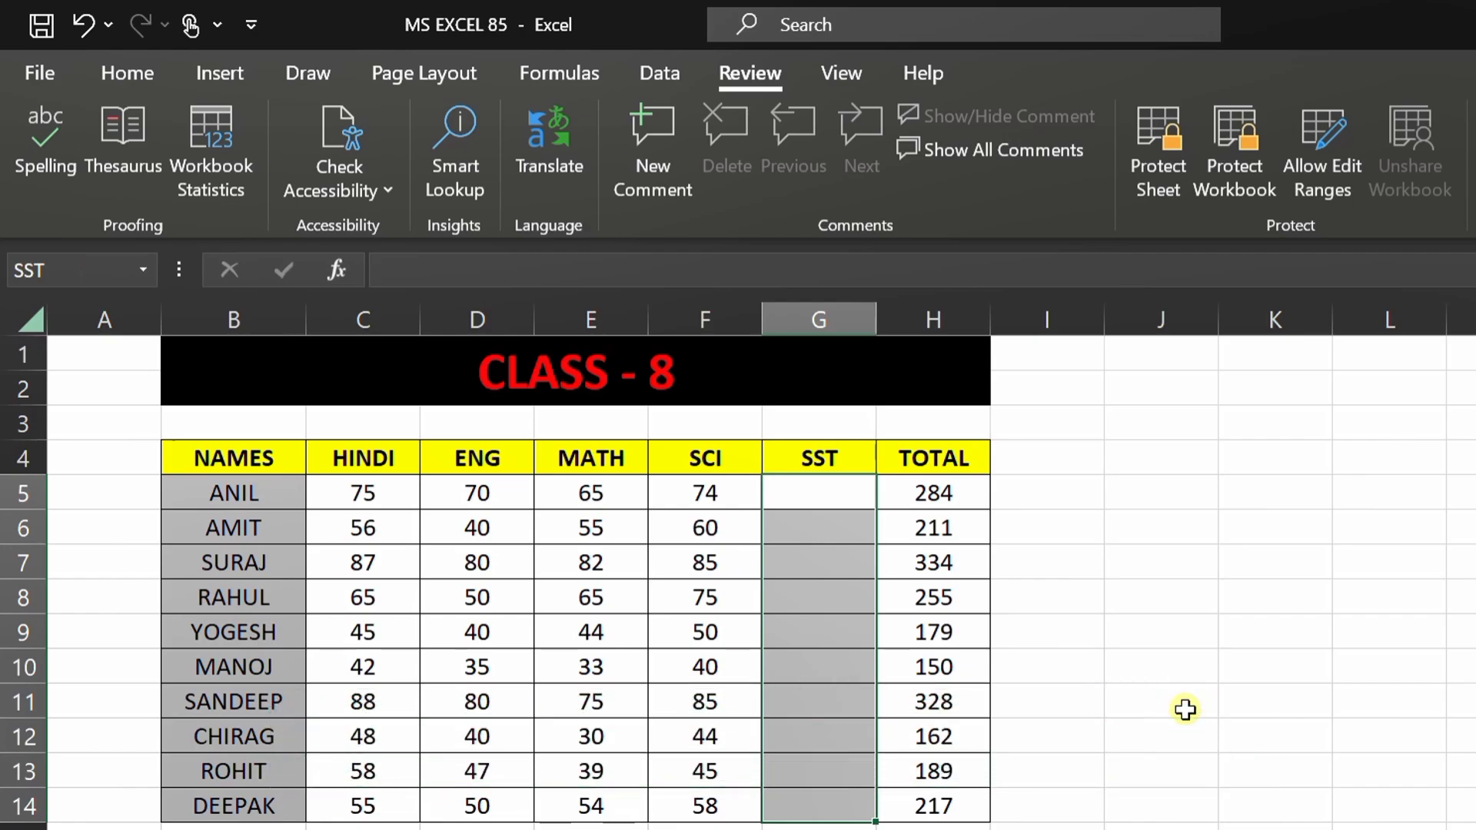
{"action": "left_click", "coordinate": [1259, 747]}
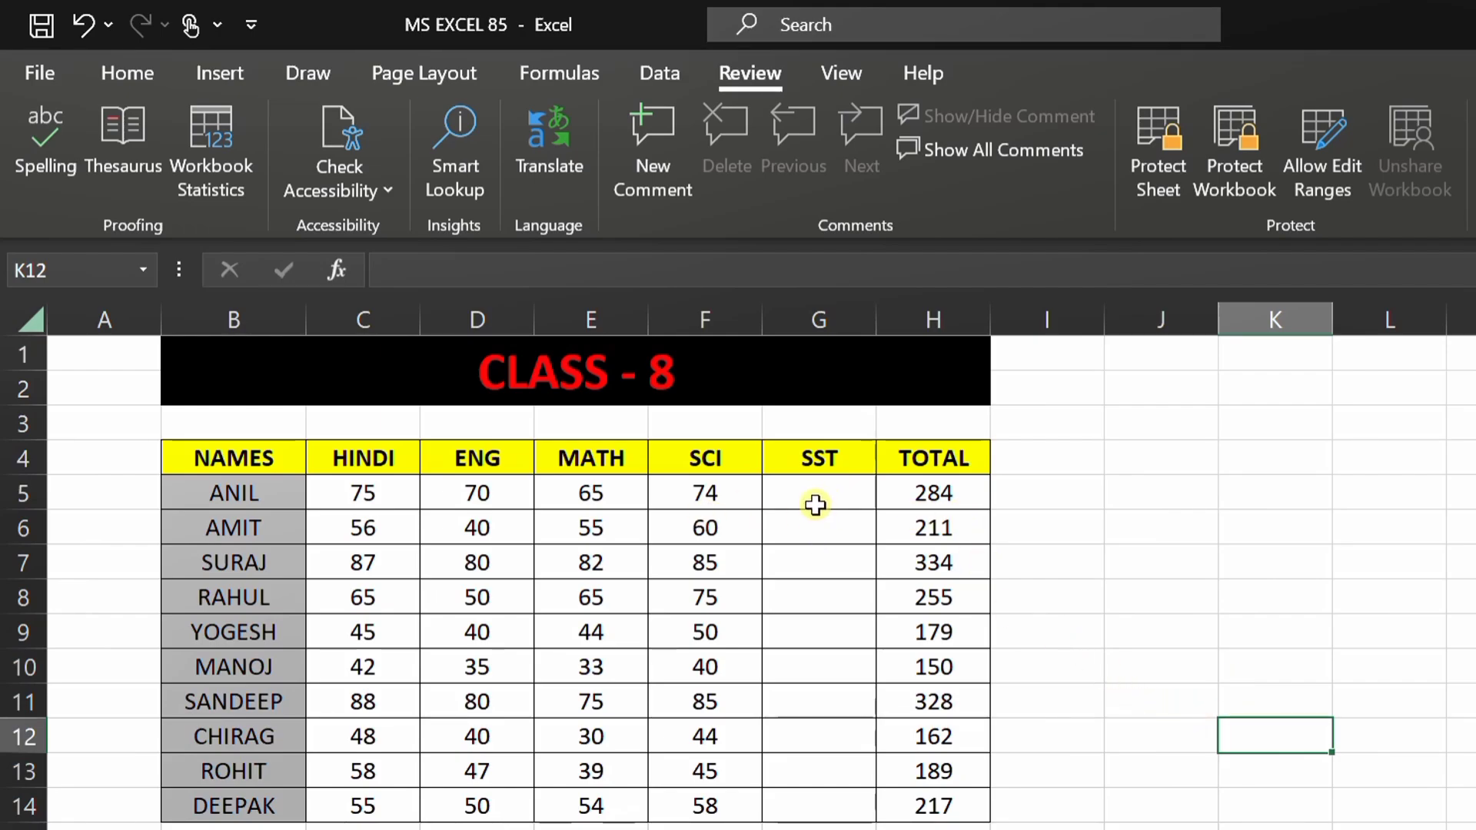
{"action": "left_click_drag", "start_coordinate": [812, 500], "coordinate": [814, 805]}
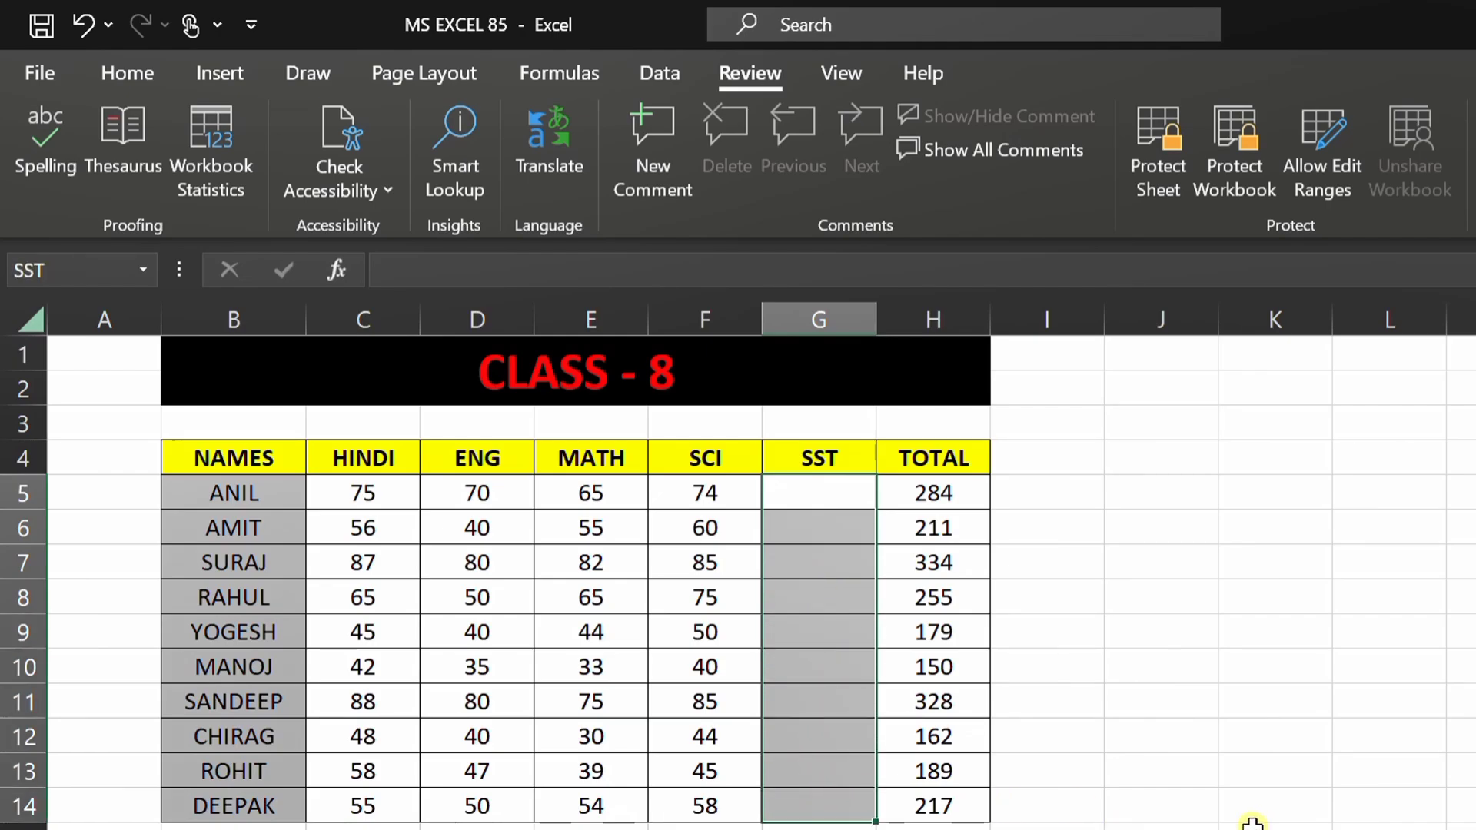
Step: Add a new editable range, Range1, referring to the SST cells G5:G14
{"action": "left_click", "coordinate": [1320, 183]}
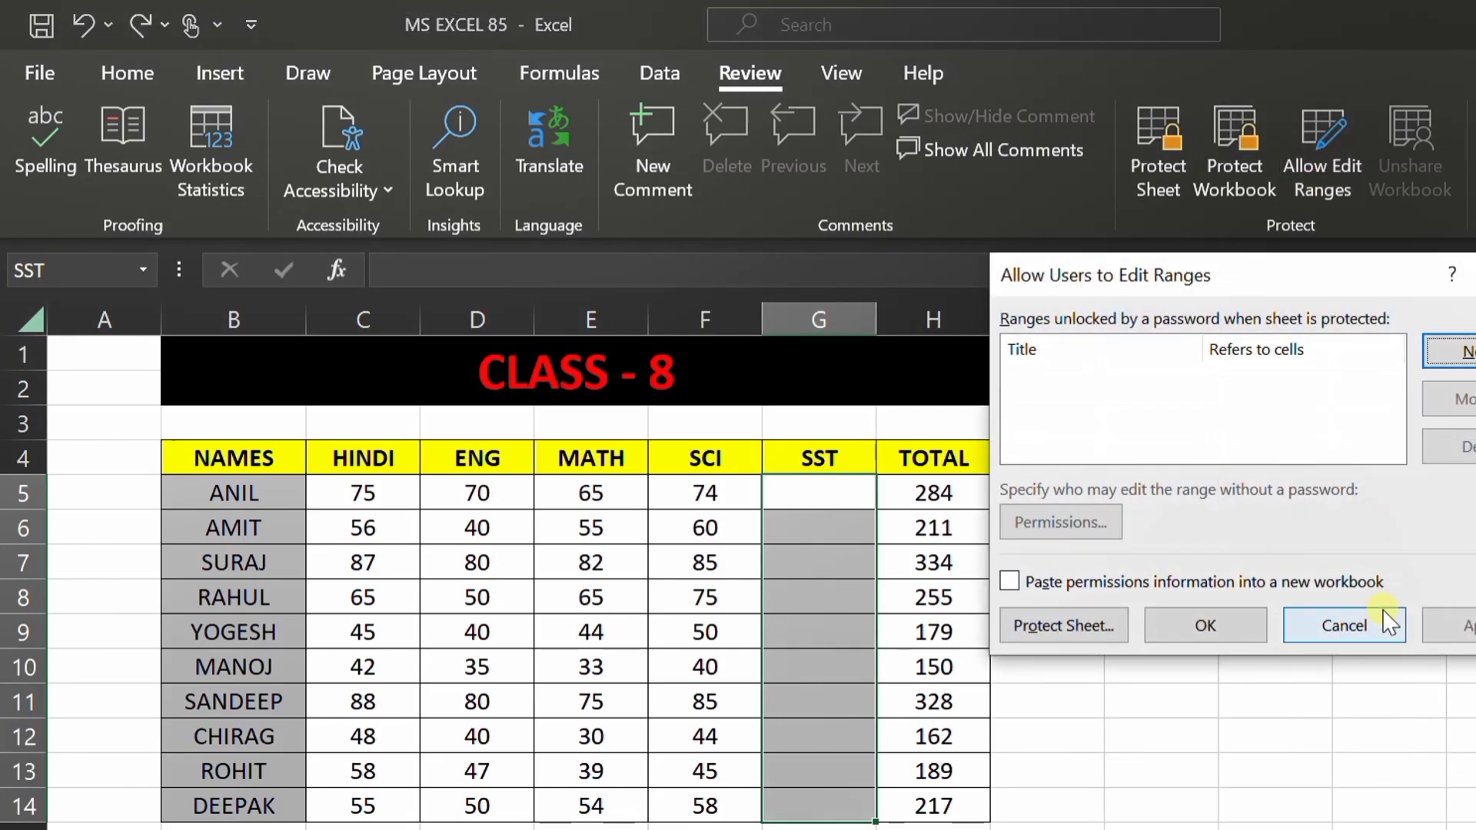
{"action": "left_click_drag", "start_coordinate": [1276, 290], "coordinate": [1322, 404]}
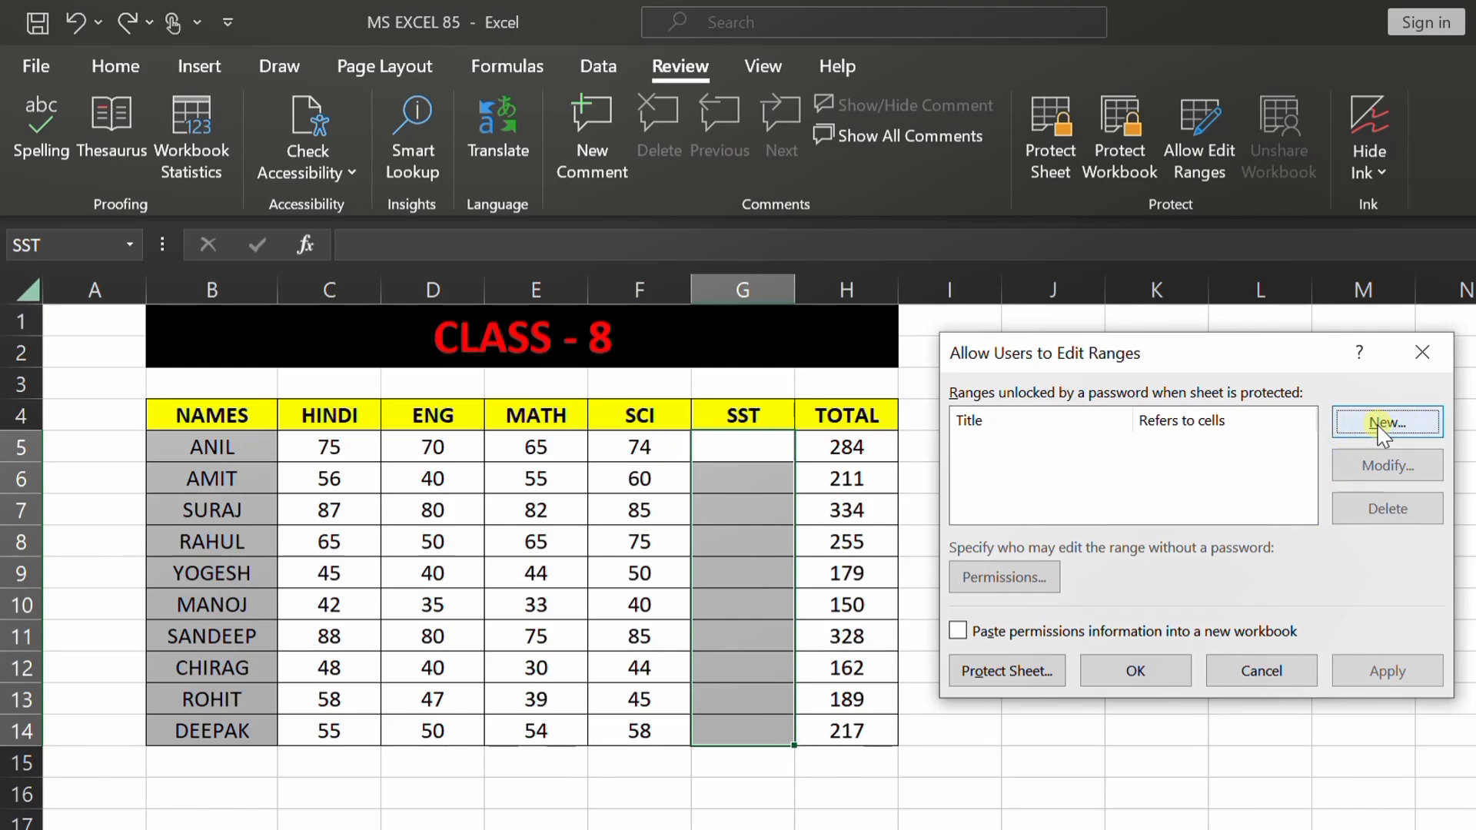
{"action": "left_click", "coordinate": [1388, 425]}
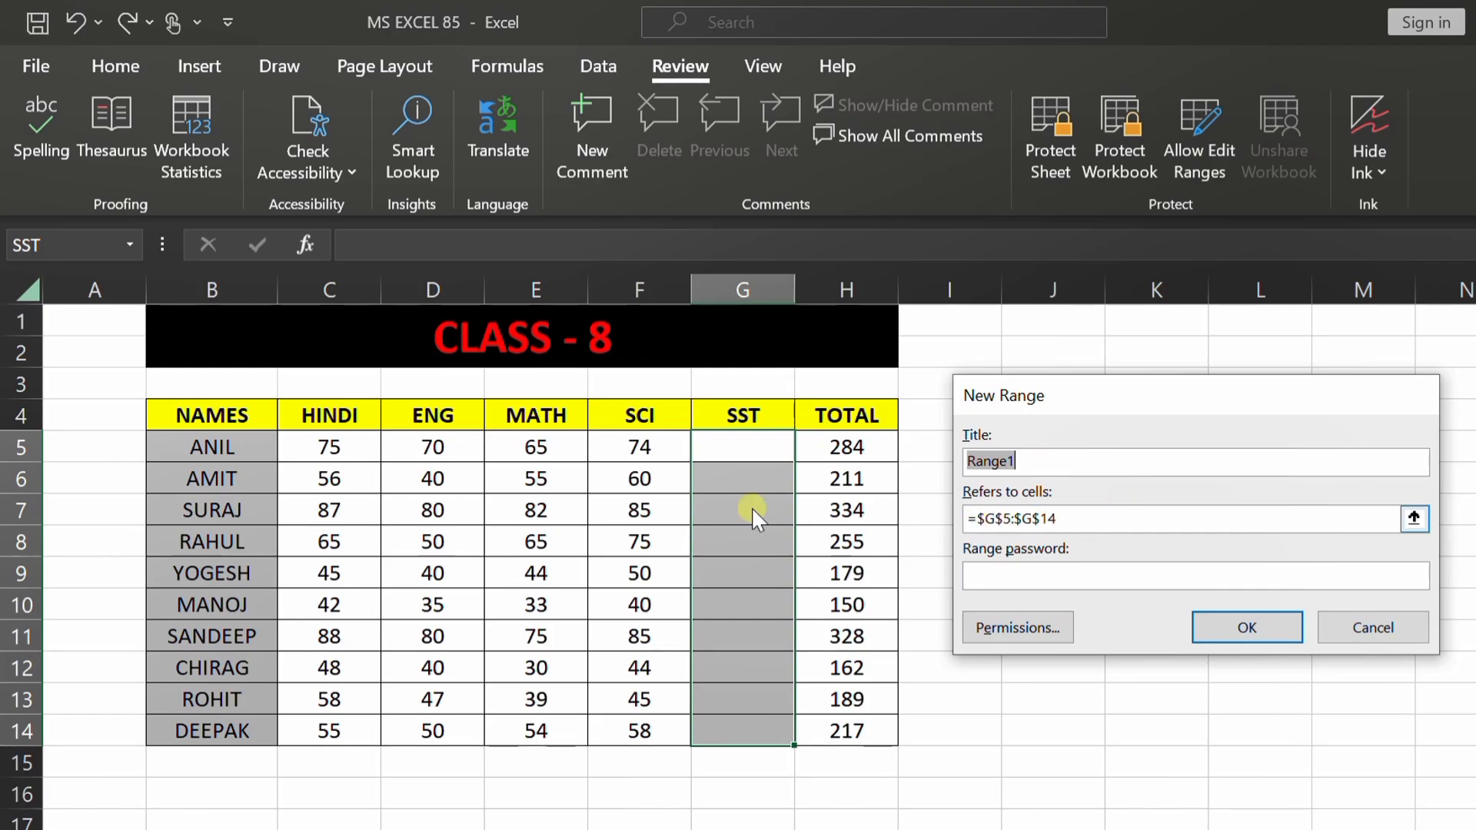
{"action": "left_click", "coordinate": [1121, 520]}
{"action": "key", "text": "BackSpace"}
{"action": "key", "text": "BackSpace"}
{"action": "key", "text": "BackSpace"}
{"action": "key", "text": "BackSpace"}
{"action": "key", "text": "BackSpace"}
{"action": "key", "text": "BackSpace"}
{"action": "key", "text": "BackSpace"}
{"action": "key", "text": "BackSpace"}
{"action": "key", "text": "BackSpace"}
{"action": "key", "text": "BackSpace"}
{"action": "key", "text": "BackSpace"}
{"action": "left_click", "coordinate": [1108, 526]}
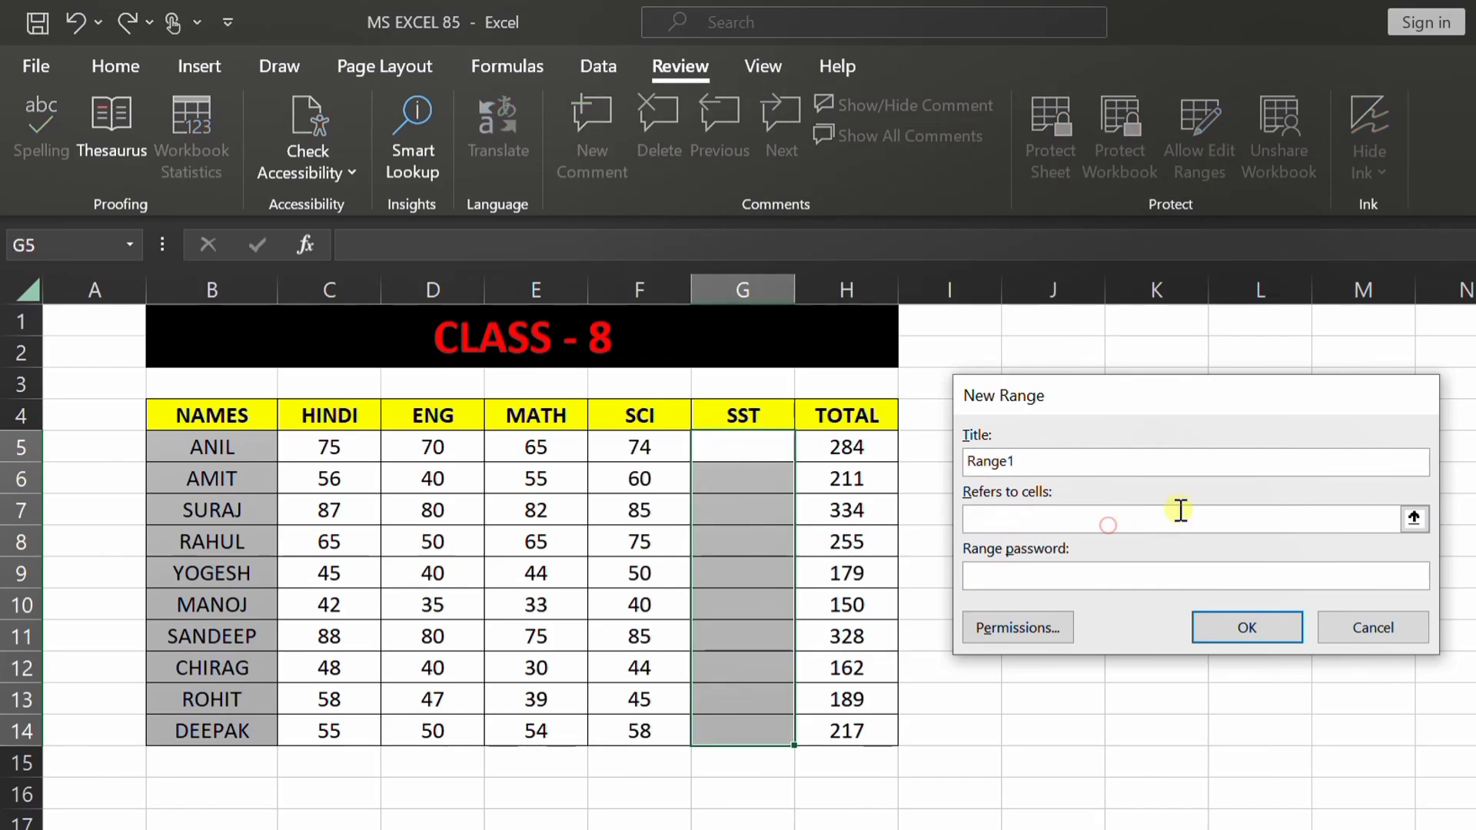
{"action": "left_click_drag", "start_coordinate": [770, 446], "coordinate": [764, 731]}
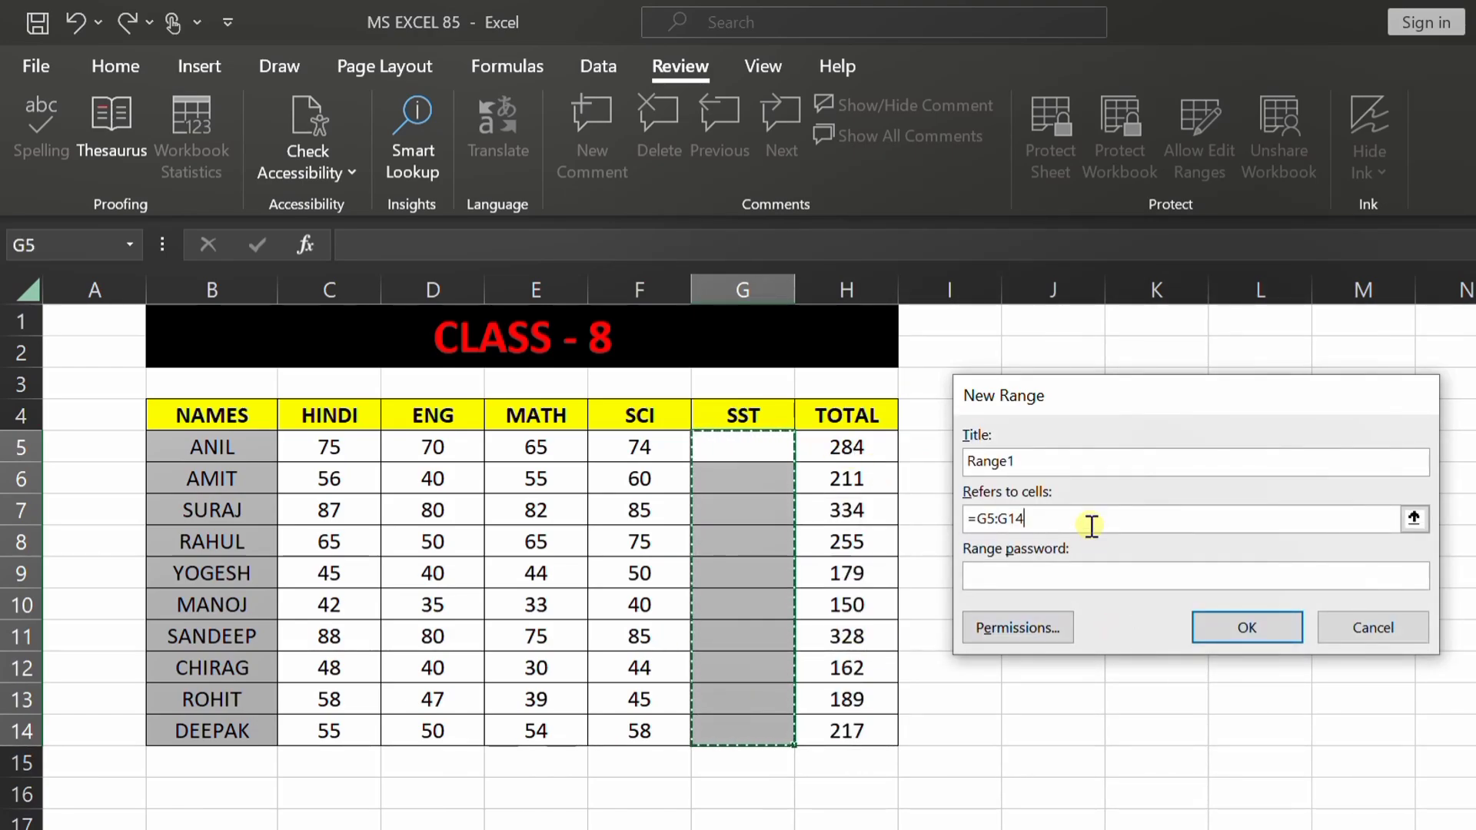
{"action": "left_click", "coordinate": [1042, 576]}
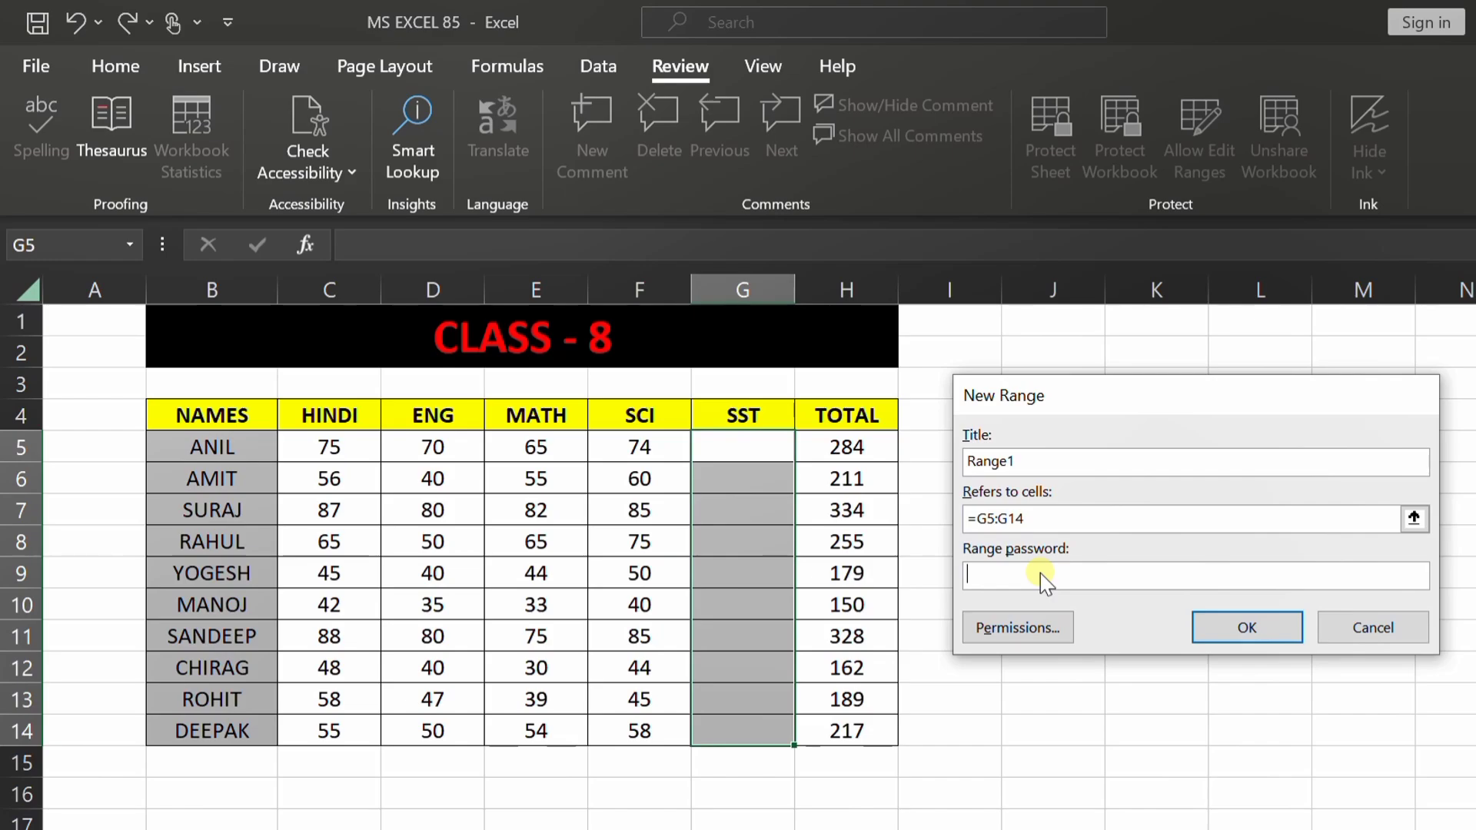
{"action": "left_click", "coordinate": [1227, 635]}
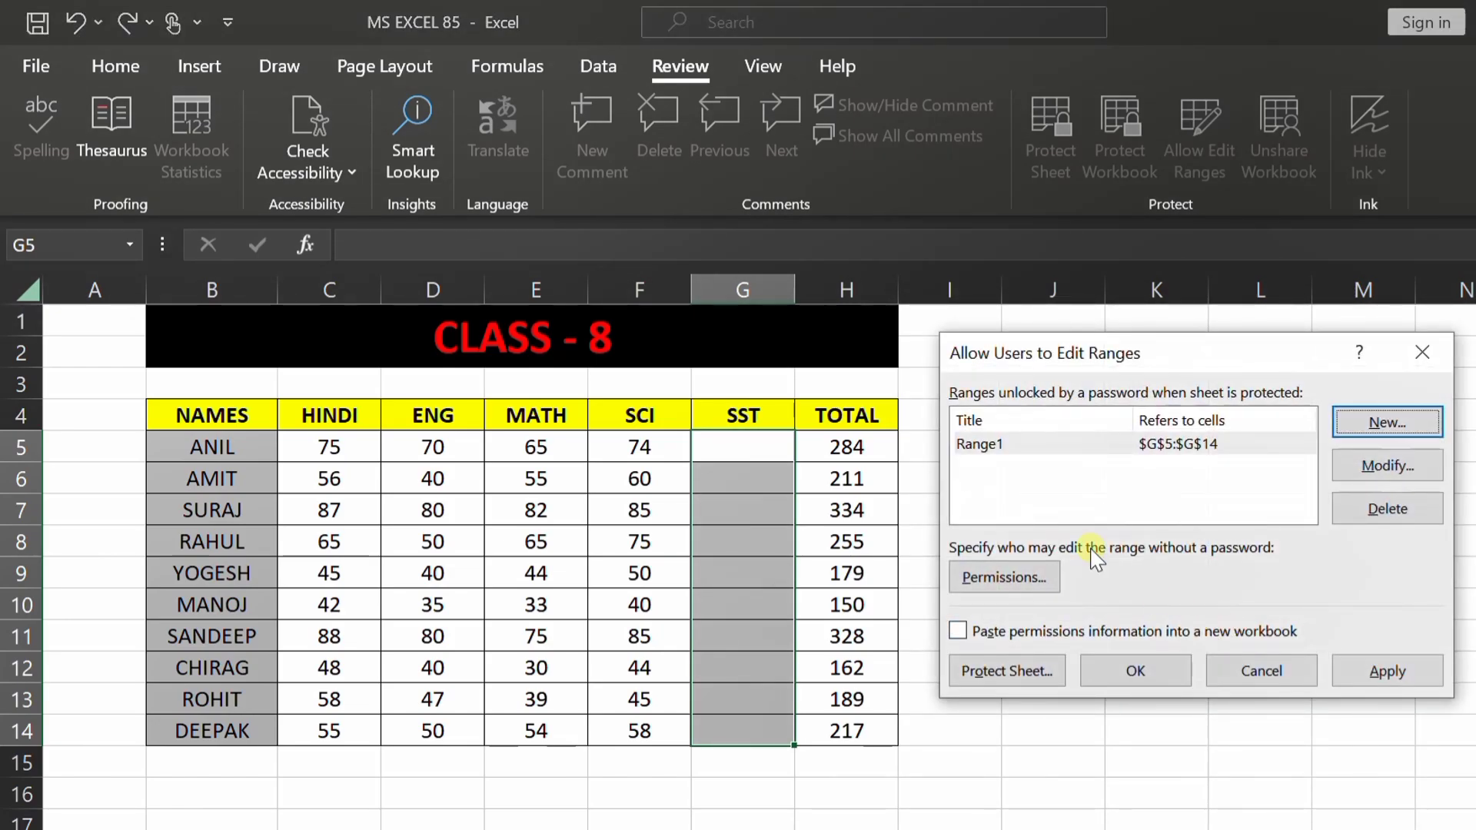
{"action": "left_click", "coordinate": [999, 461]}
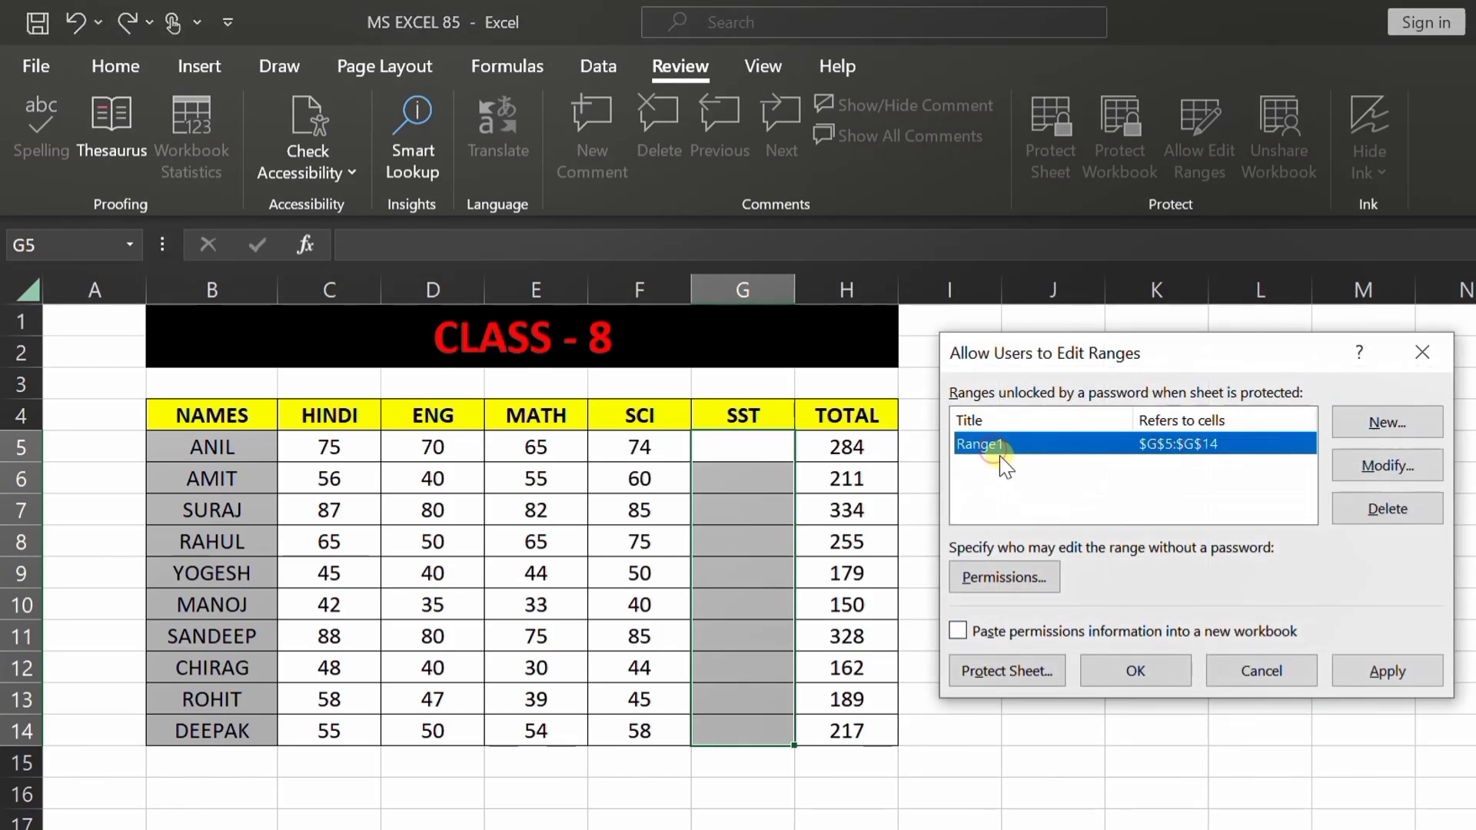
Step: Protect the Class 8 sheet with a password, entering it twice to confirm
{"action": "left_click", "coordinate": [994, 673]}
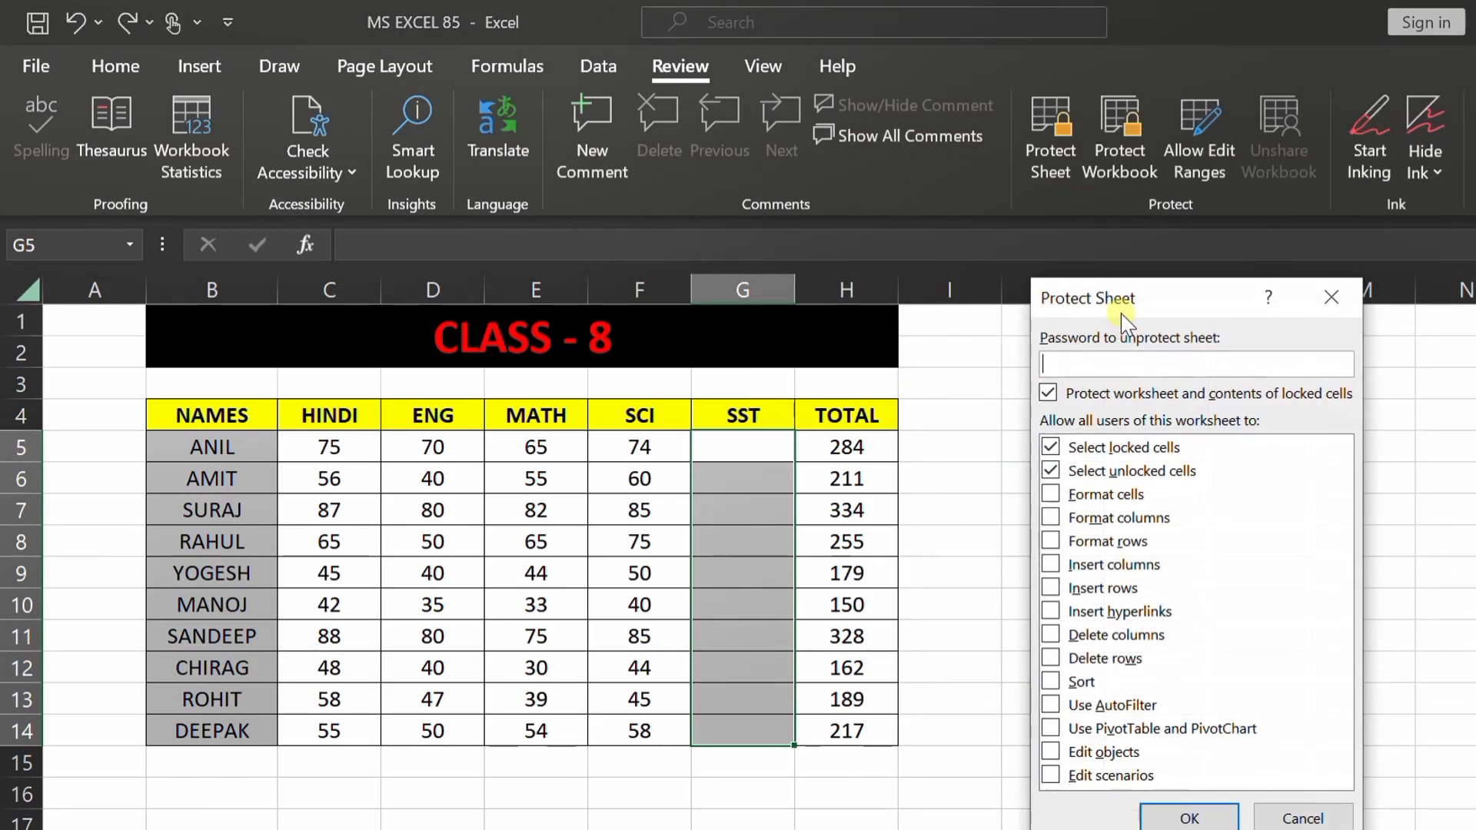
{"action": "left_click_drag", "start_coordinate": [1159, 308], "coordinate": [1156, 293]}
{"action": "left_click", "coordinate": [1132, 358]}
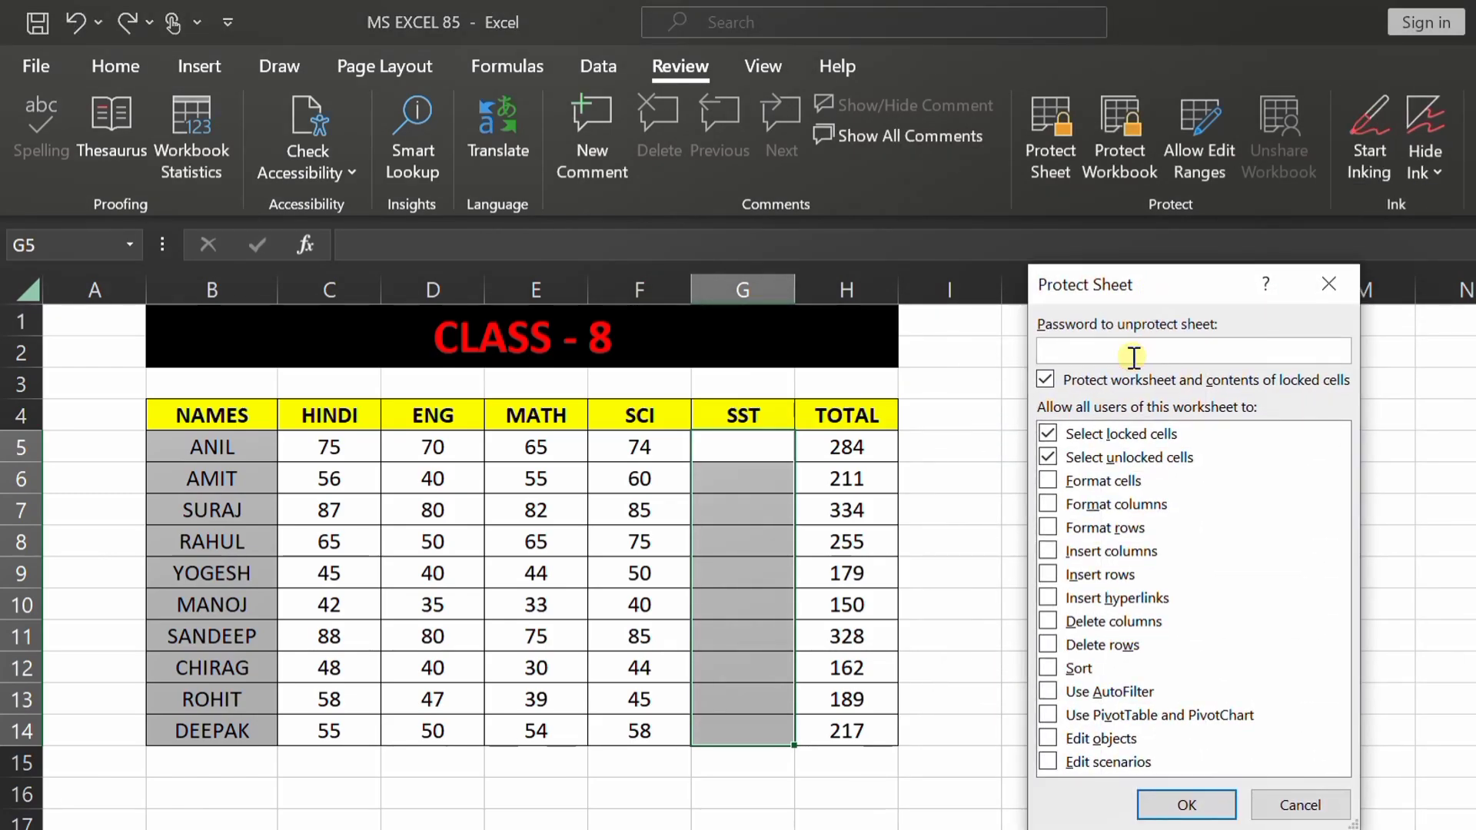
{"action": "type", "text": "1234"}
{"action": "left_click", "coordinate": [1168, 807]}
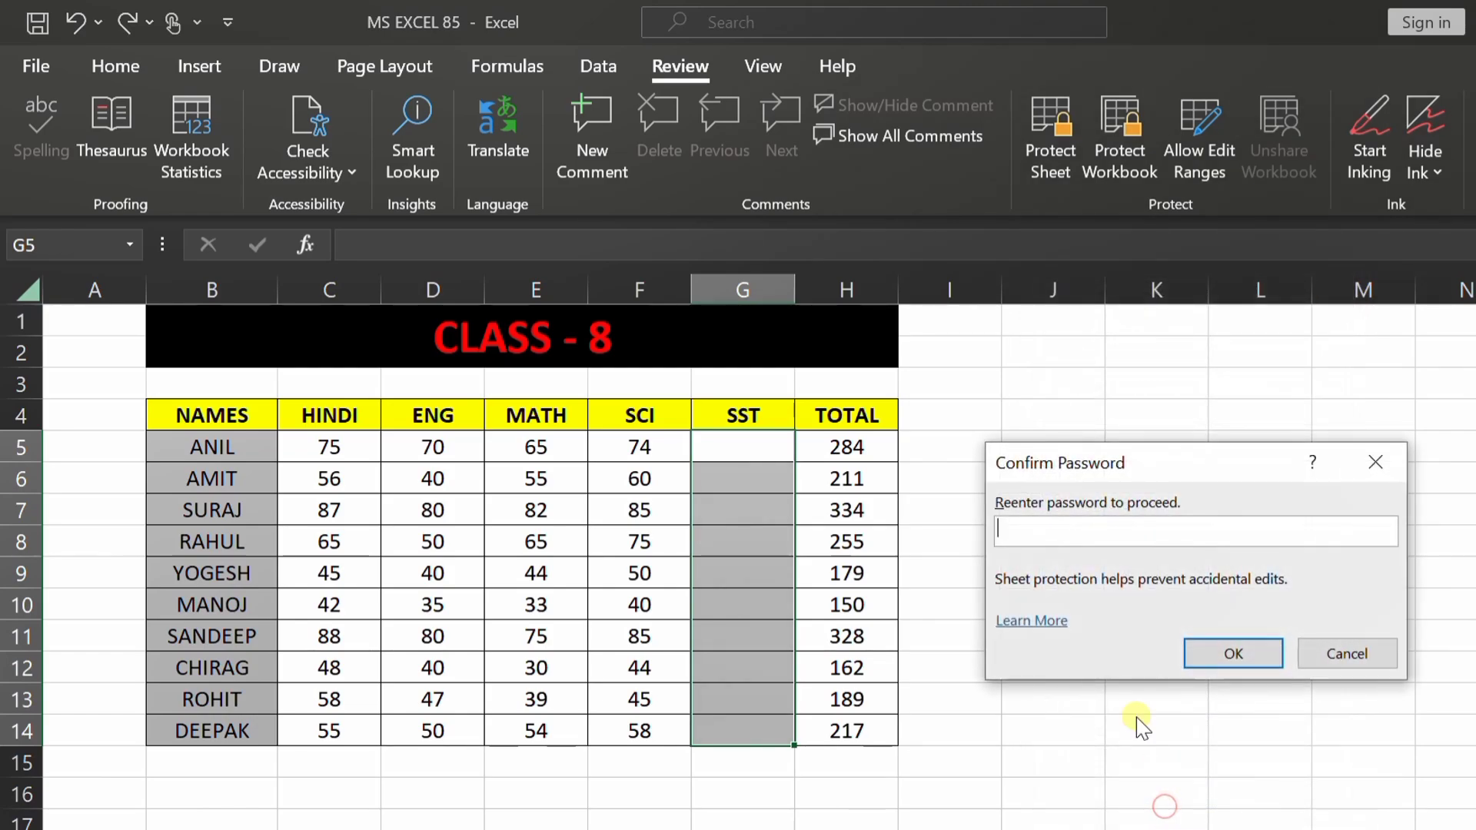
{"action": "left_click_drag", "start_coordinate": [1167, 463], "coordinate": [1120, 417]}
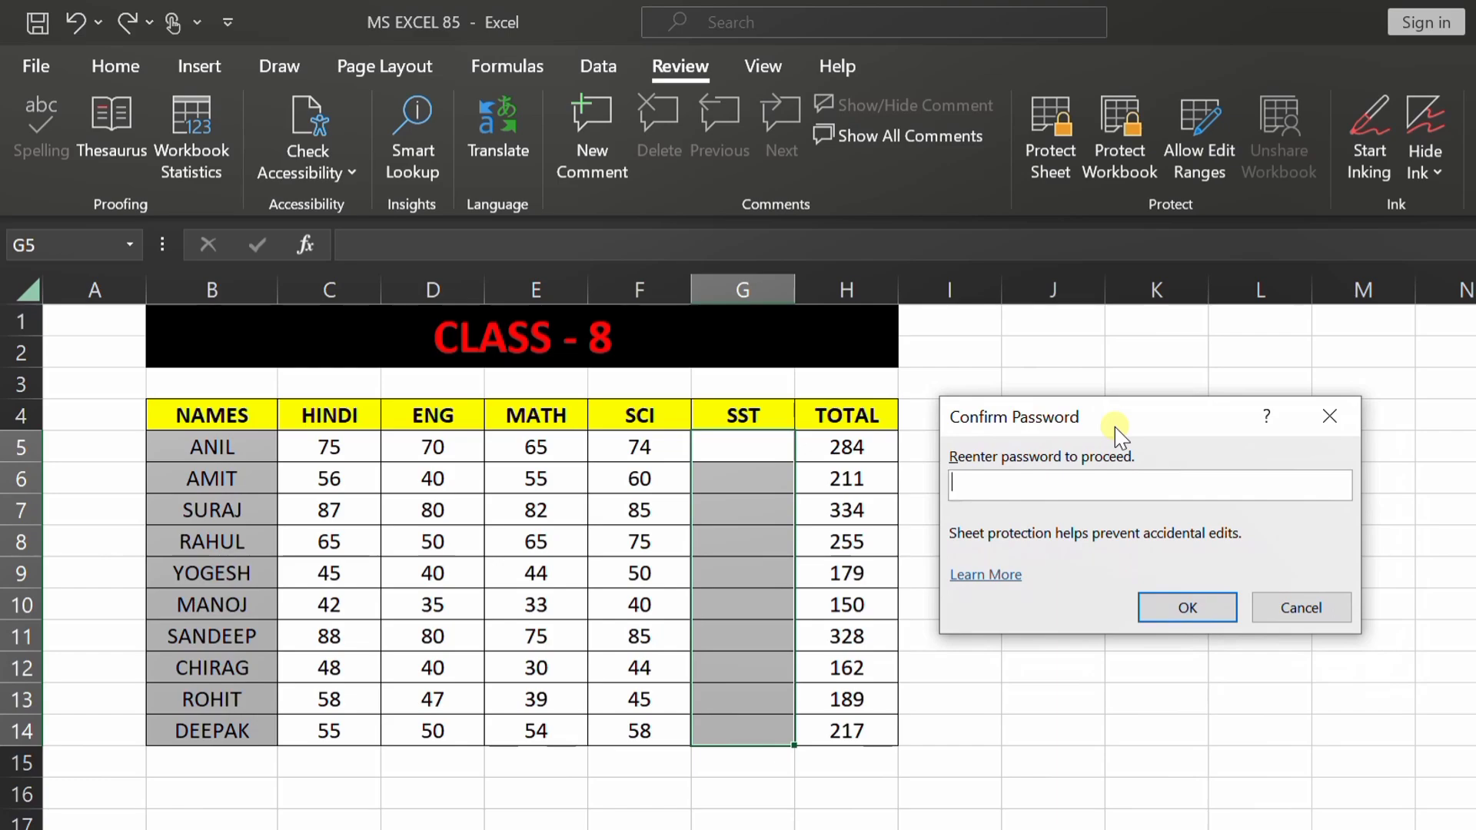
{"action": "type", "text": "1234"}
{"action": "left_click", "coordinate": [1188, 607]}
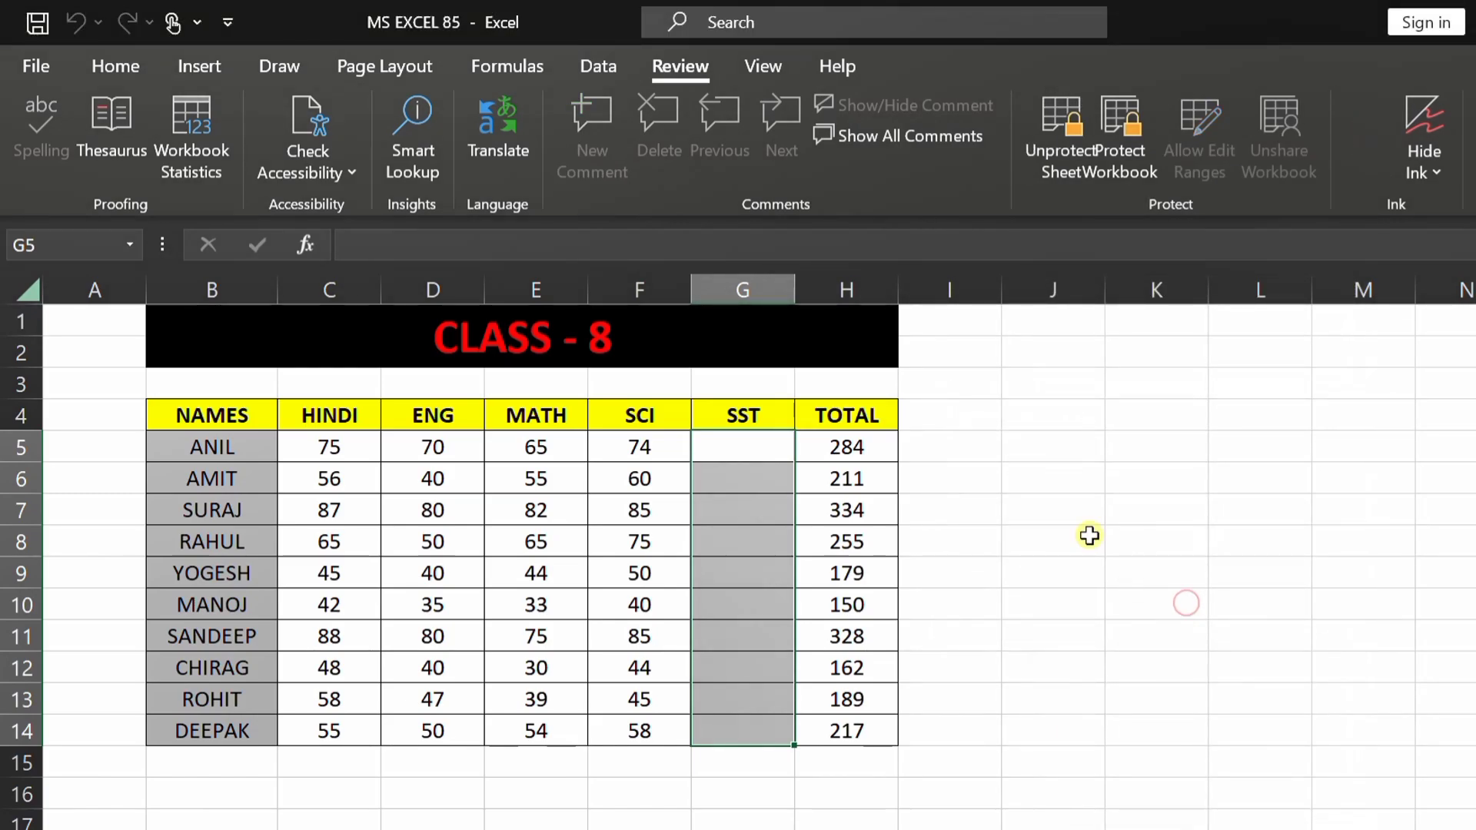
Step: Enter SST marks 75, 58 and 14 into cells G5:G7
{"action": "left_click", "coordinate": [1087, 534]}
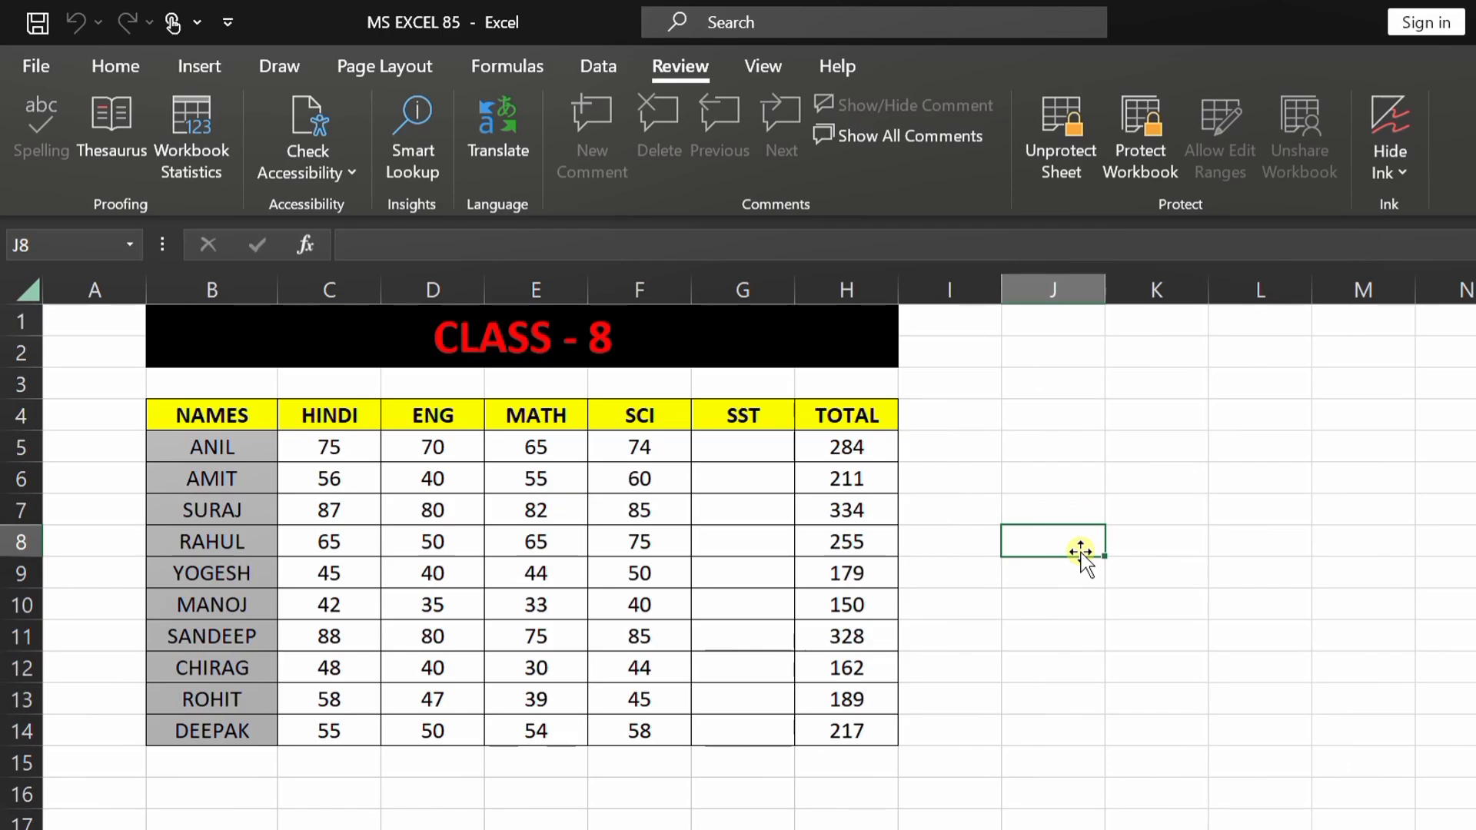
{"action": "left_click_drag", "start_coordinate": [727, 446], "coordinate": [742, 730]}
{"action": "left_click", "coordinate": [1074, 598]}
{"action": "left_click", "coordinate": [769, 418]}
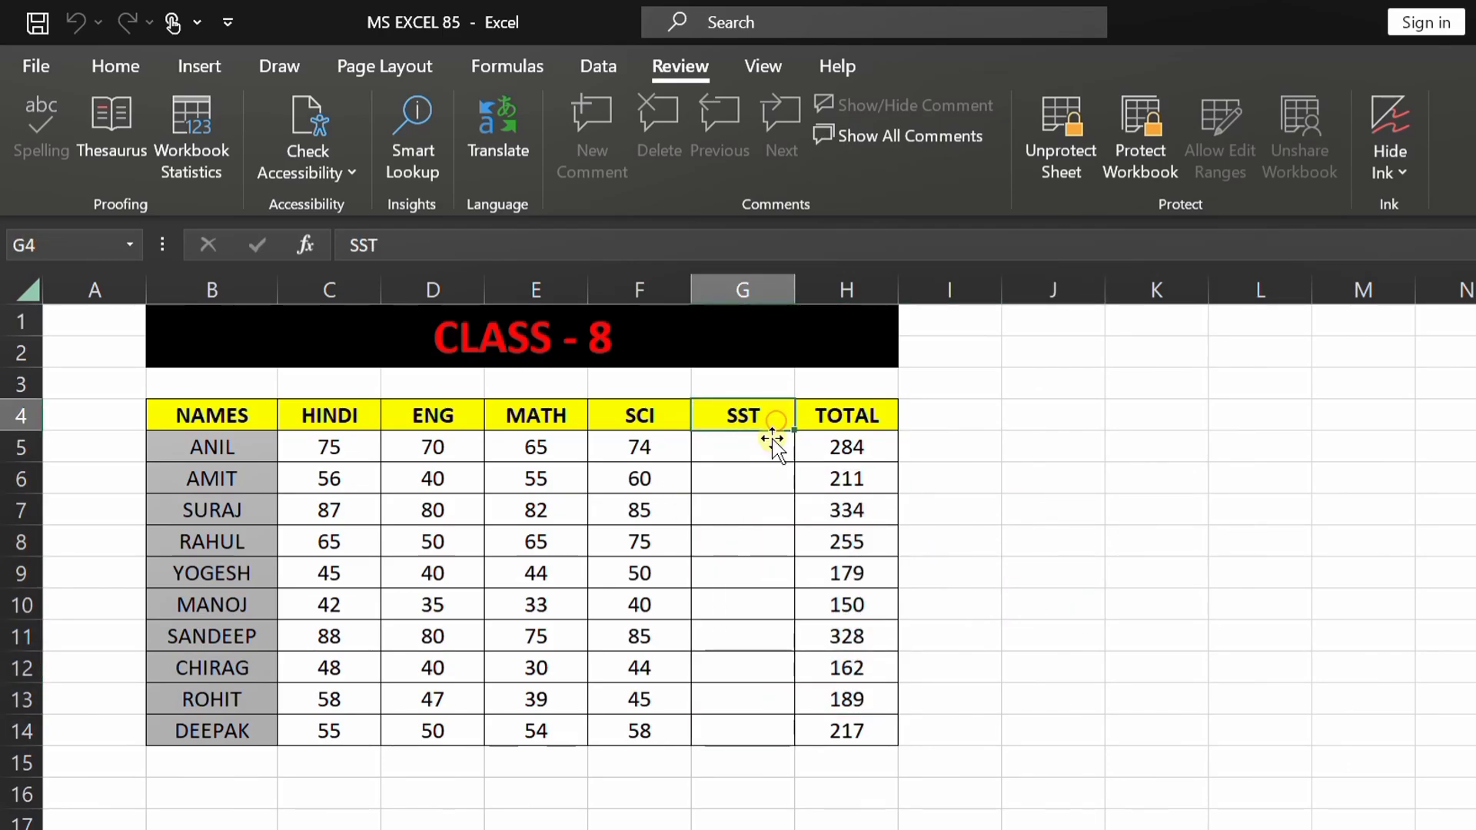
{"action": "left_click", "coordinate": [762, 447]}
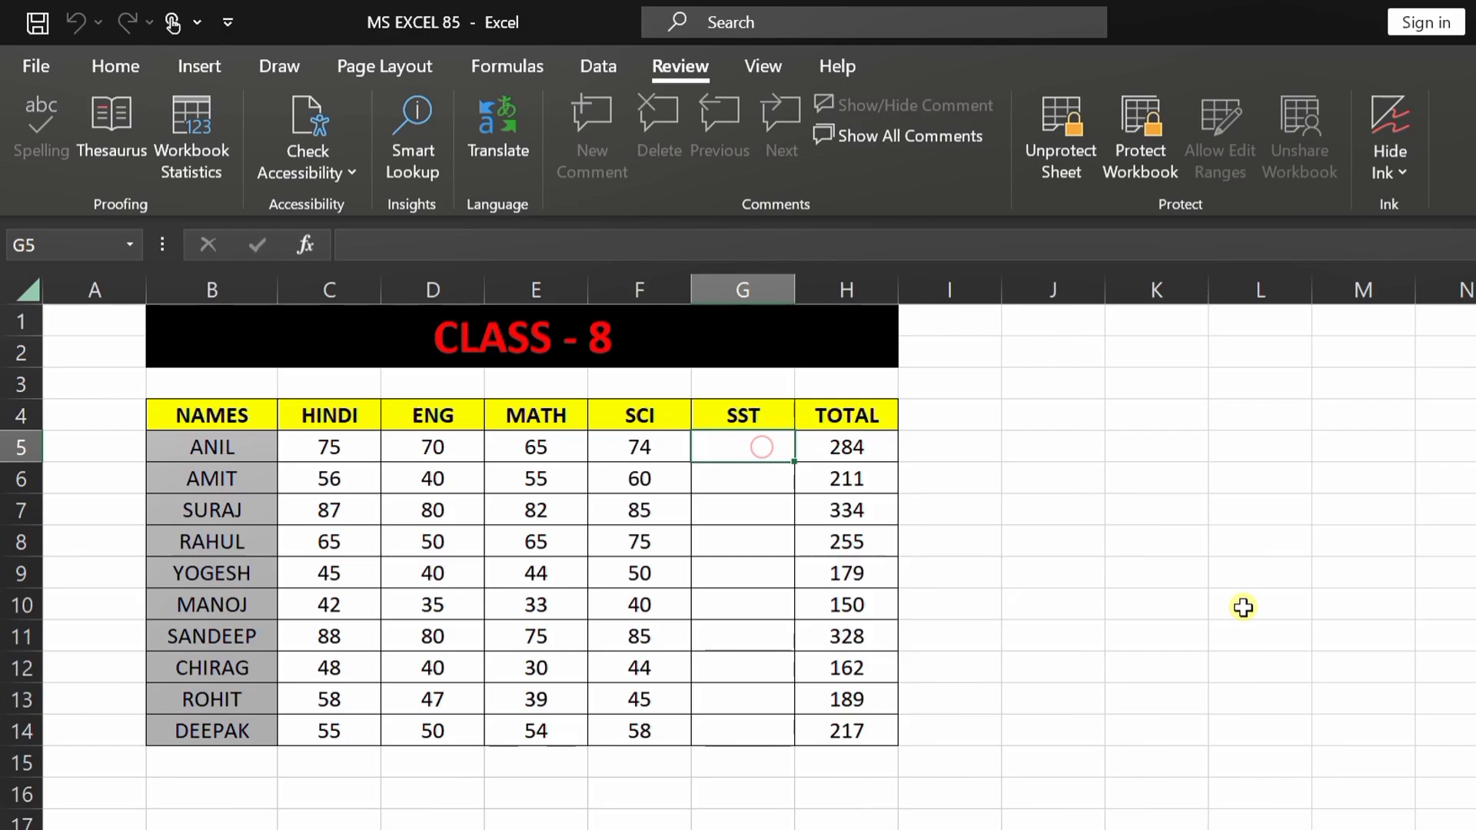
{"action": "type", "text": "75"}
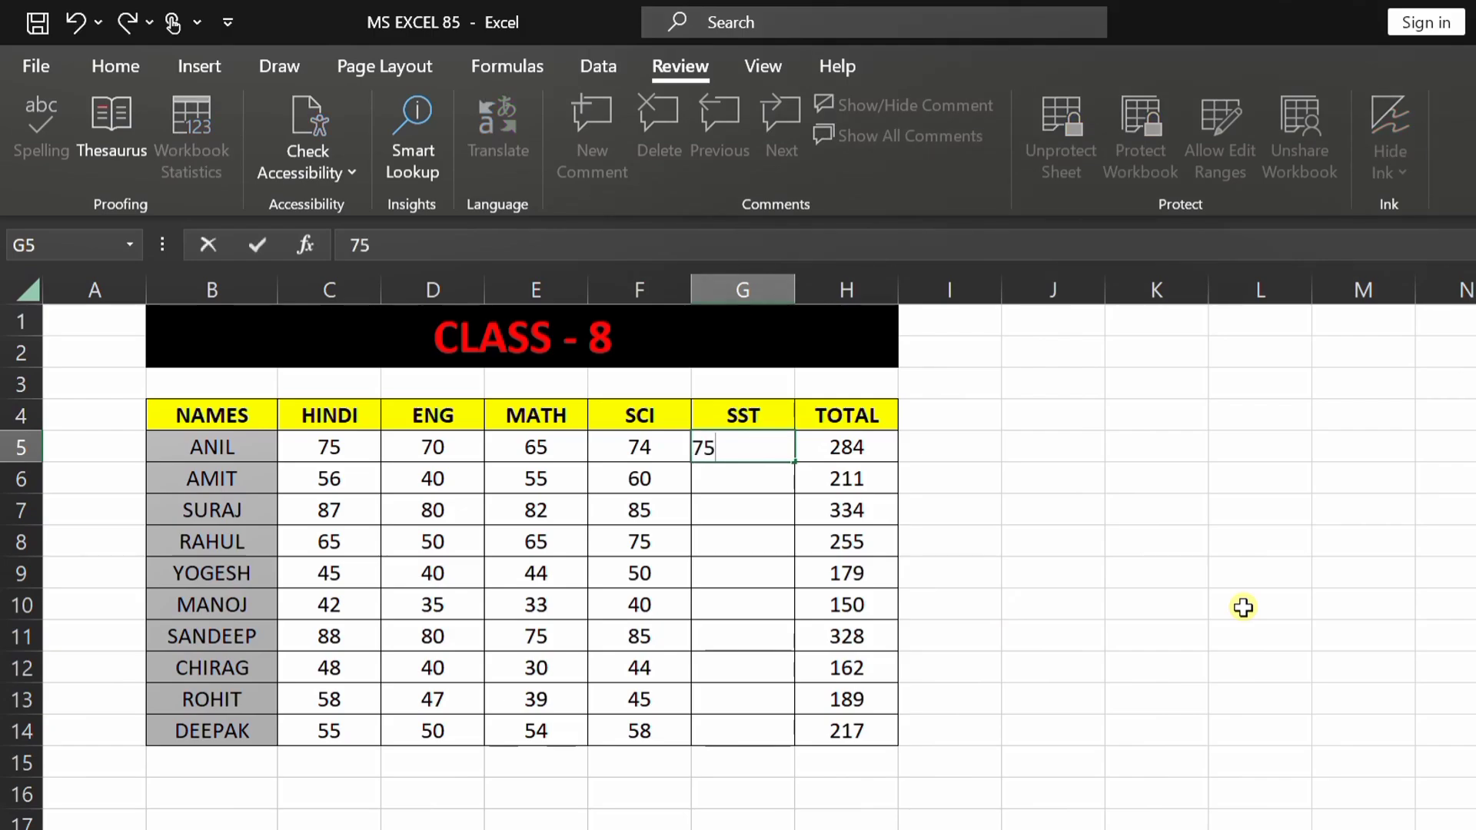
{"action": "key", "text": "Return"}
{"action": "type", "text": "58"}
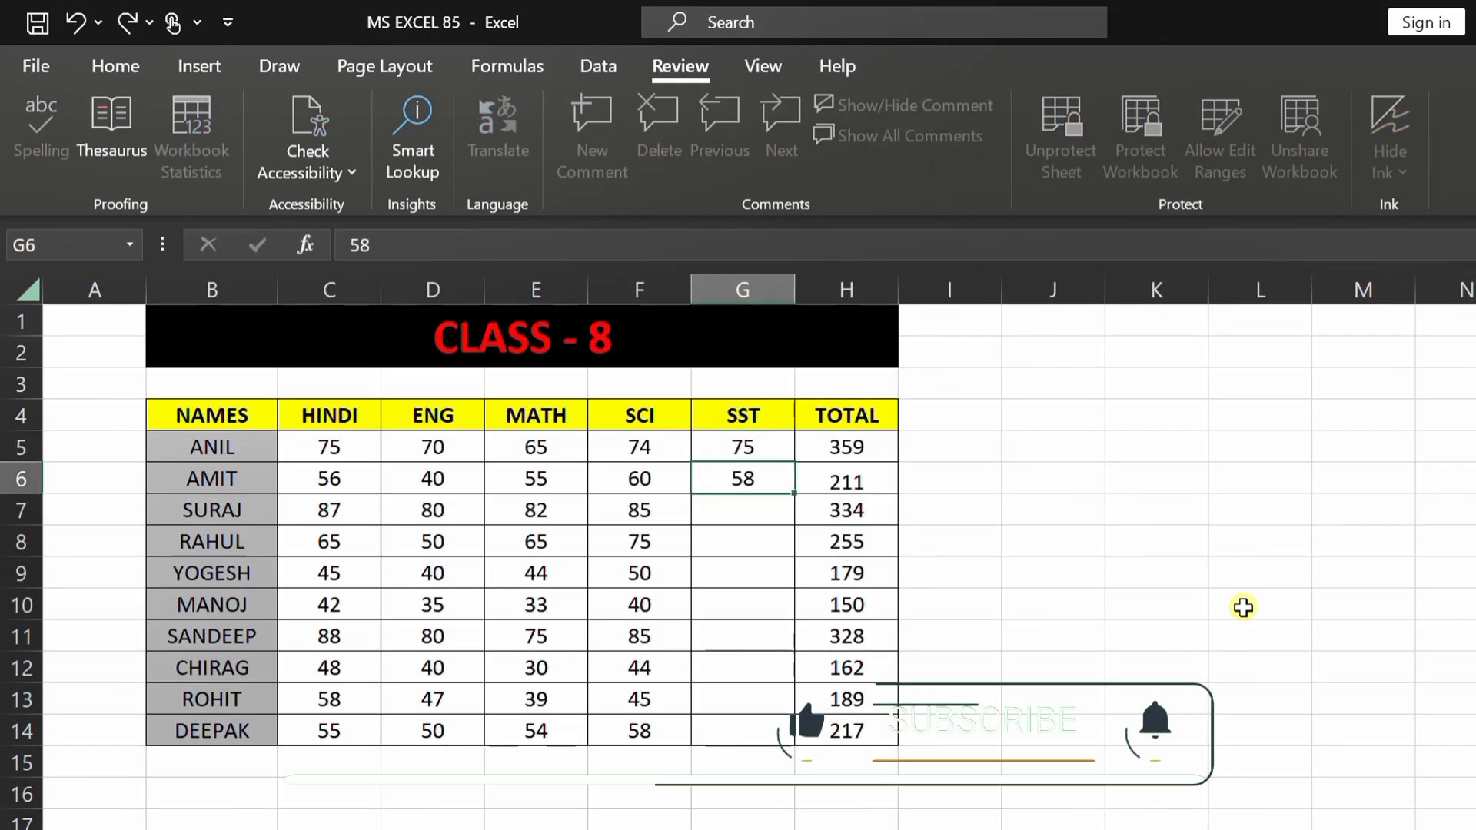
{"action": "key", "text": "Return"}
{"action": "type", "text": "14"}
{"action": "key", "text": "Return"}
Step: Enter SST marks 35, 95 and 48 into G8:G10, then try editing locked cell F8
{"action": "type", "text": "35"}
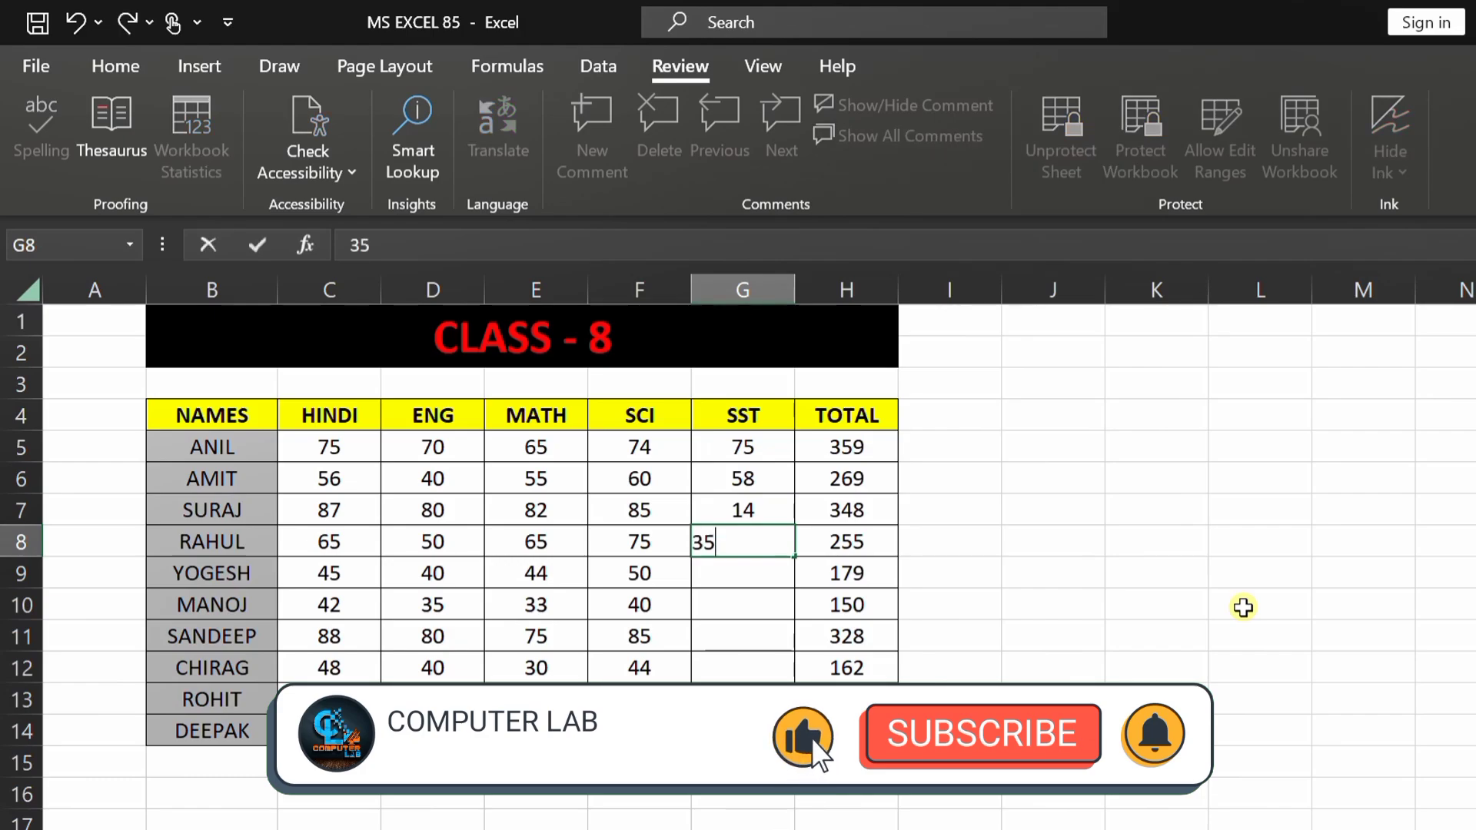
{"action": "key", "text": "Return"}
{"action": "type", "text": "95"}
{"action": "key", "text": "Return"}
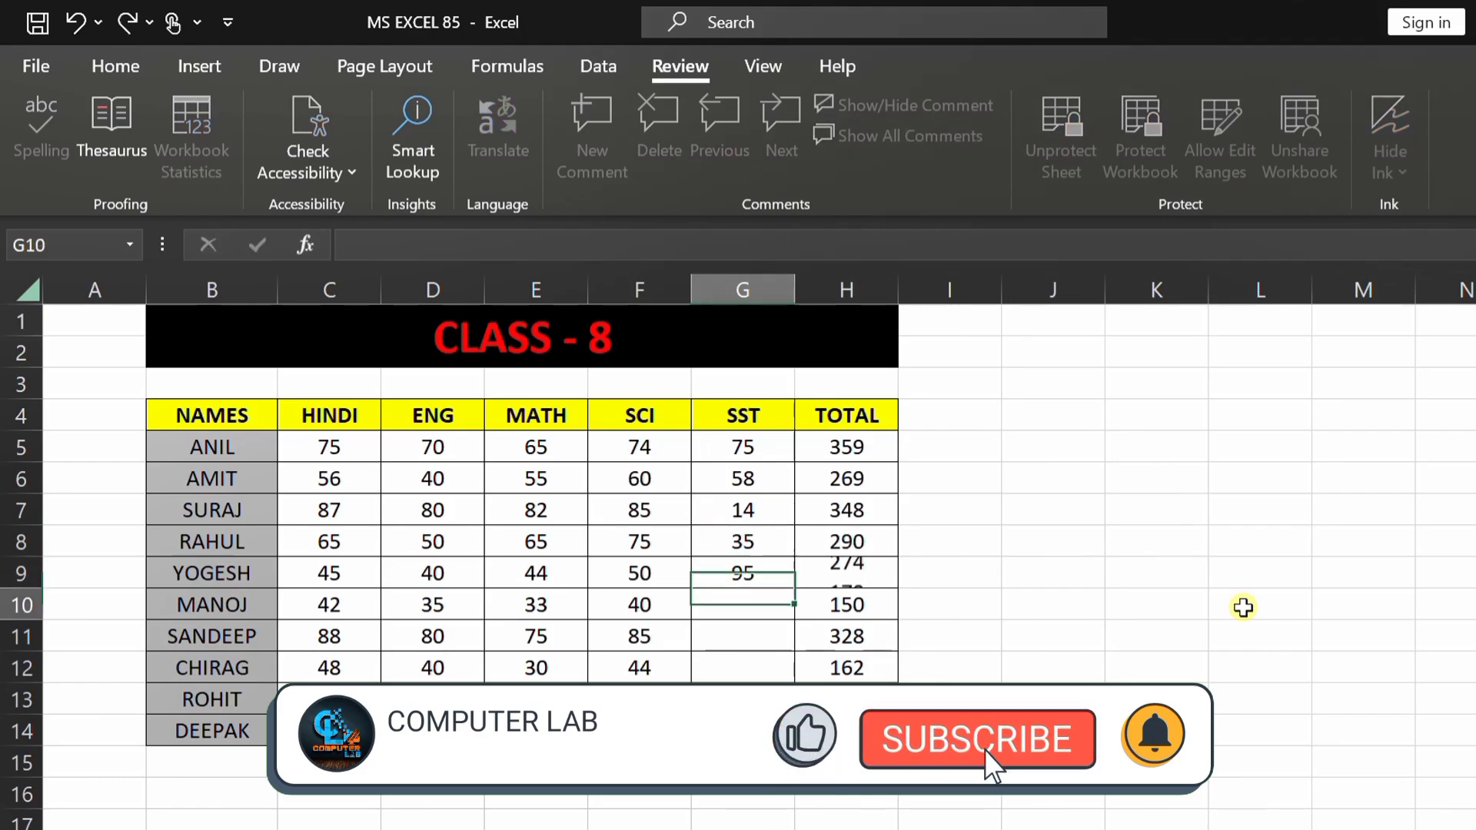
{"action": "type", "text": "48"}
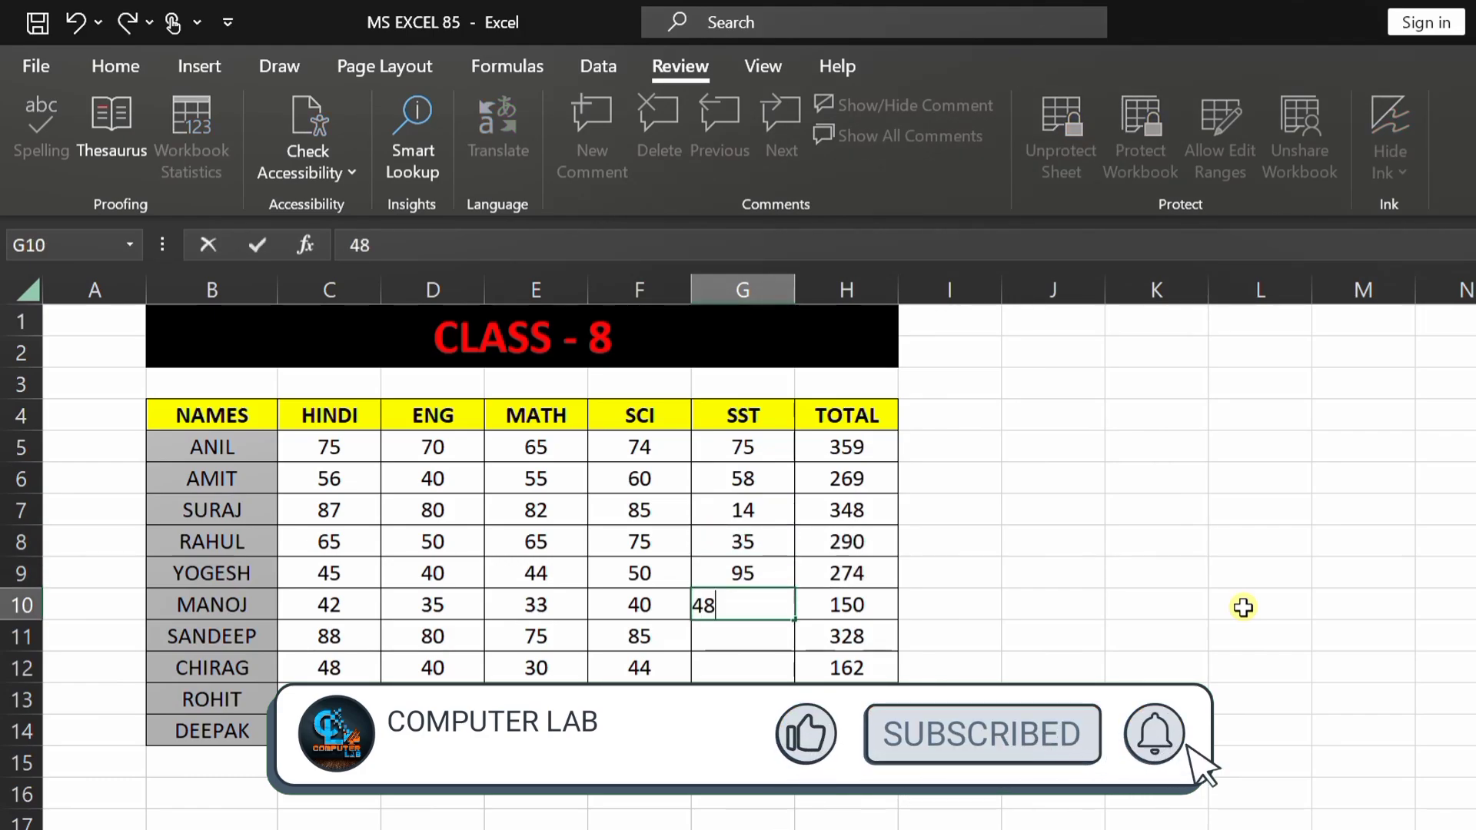
{"action": "key", "text": "Return"}
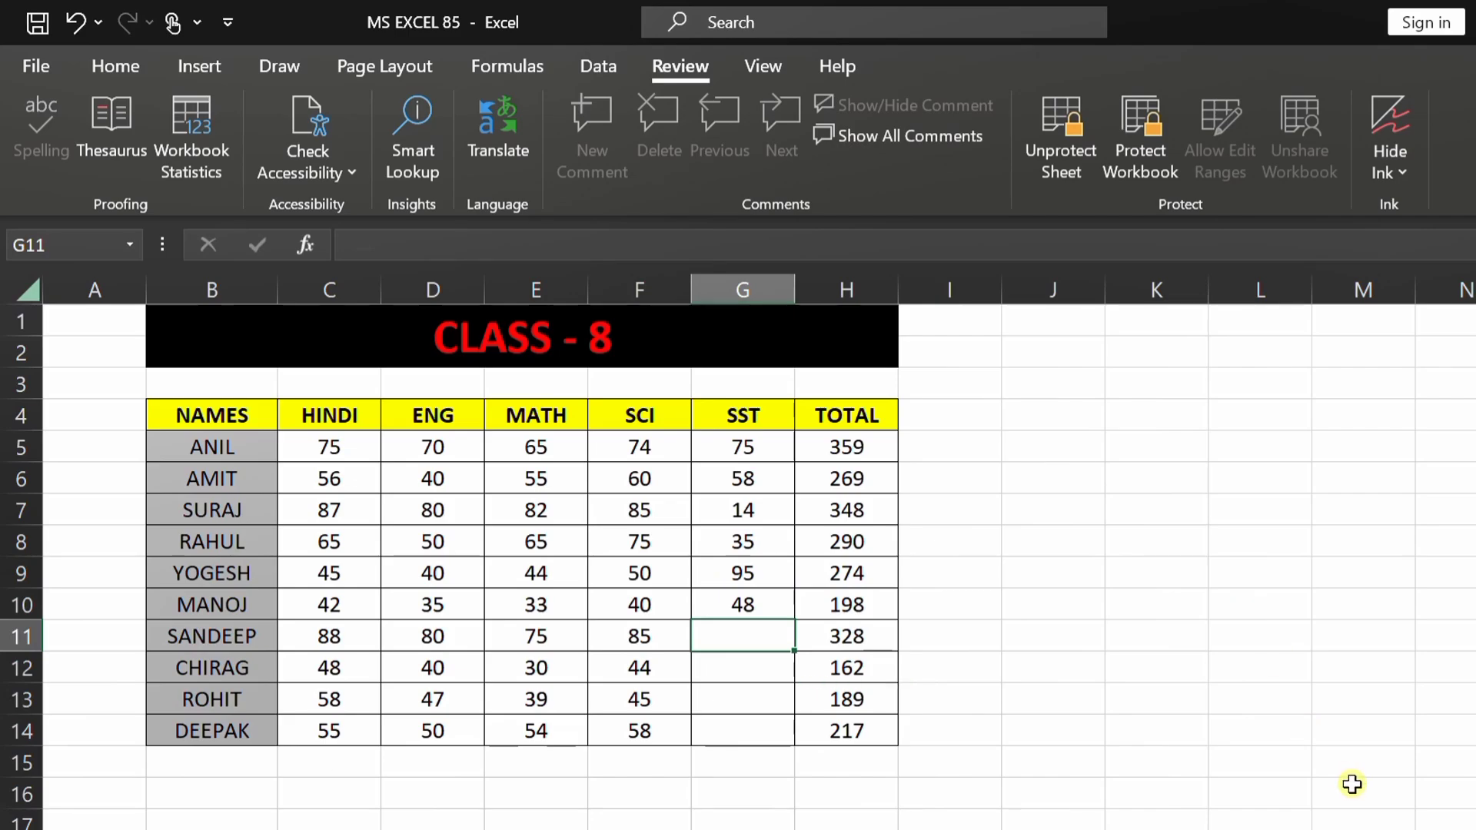
{"action": "left_click", "coordinate": [666, 540]}
{"action": "double_click", "coordinate": [665, 540]}
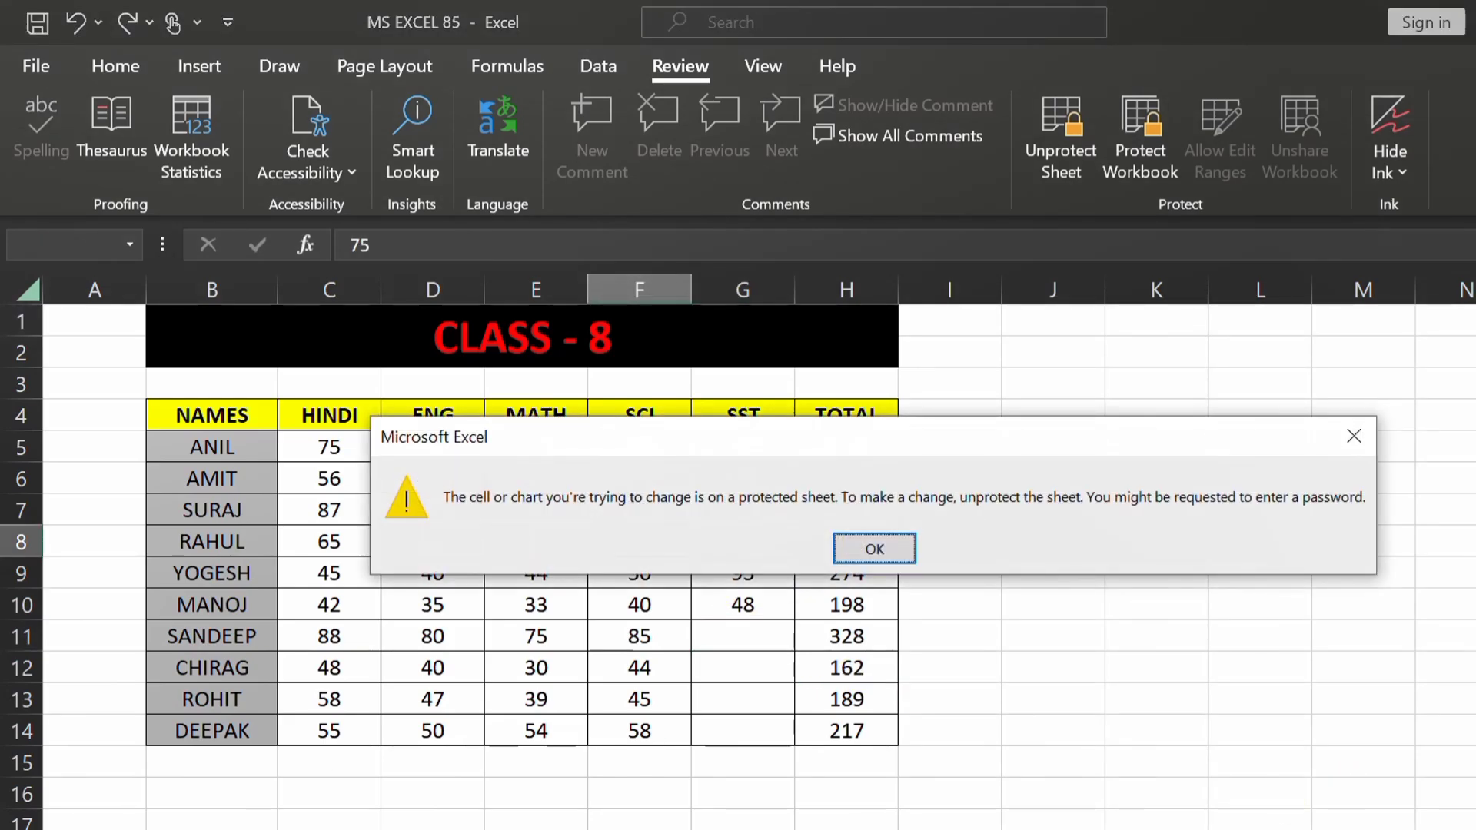
Step: Dismiss the protected-cell warning, leaving F8 unchanged
{"action": "key", "text": "Return"}
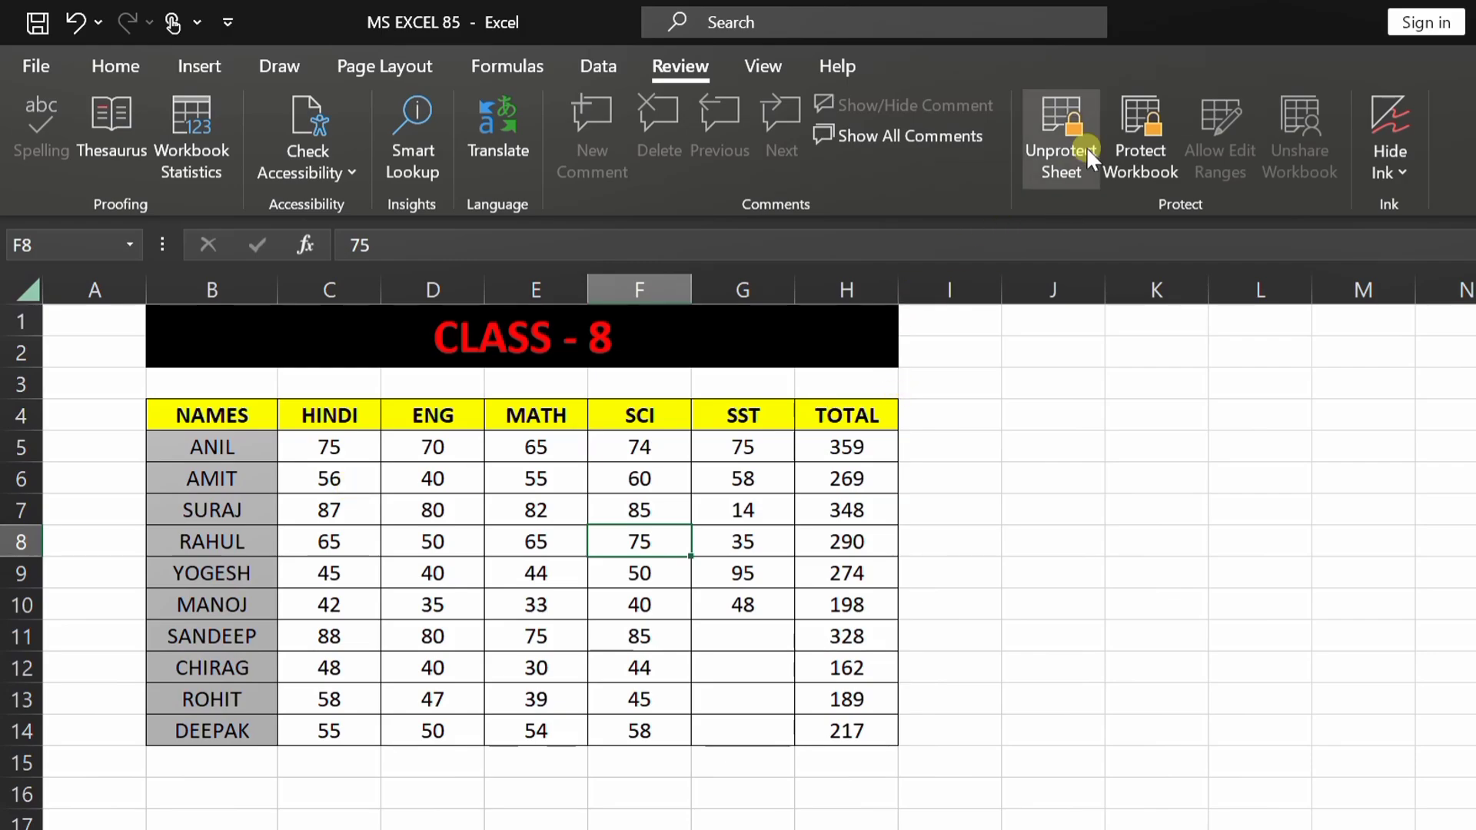
Step: Unprotect the Class 8 sheet by entering its password
{"action": "left_click", "coordinate": [1064, 169]}
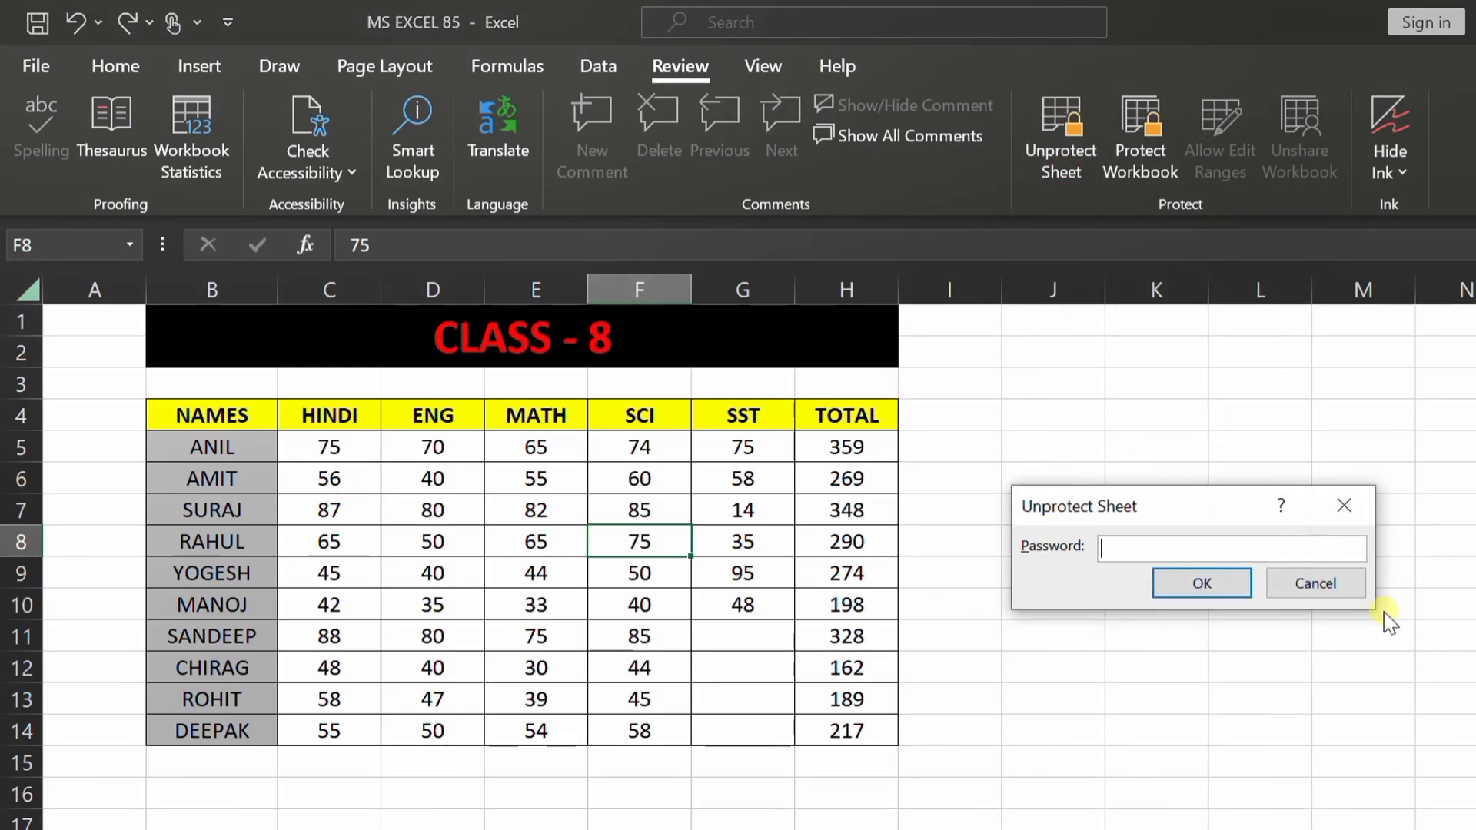
{"action": "type", "text": "1234"}
{"action": "key", "text": "Return"}
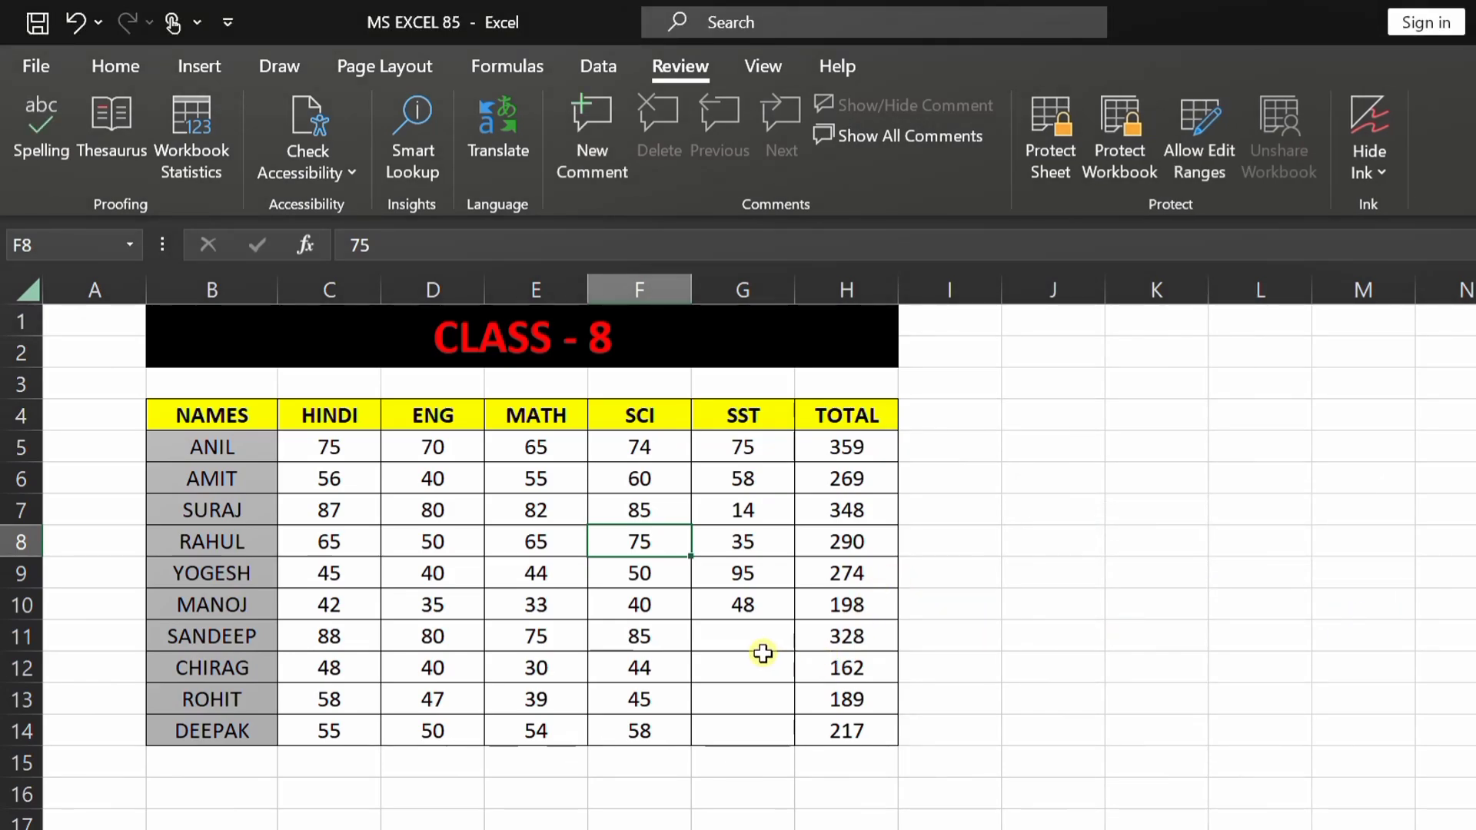
{"action": "left_click_drag", "start_coordinate": [757, 448], "coordinate": [777, 636]}
{"action": "left_click", "coordinate": [1136, 567]}
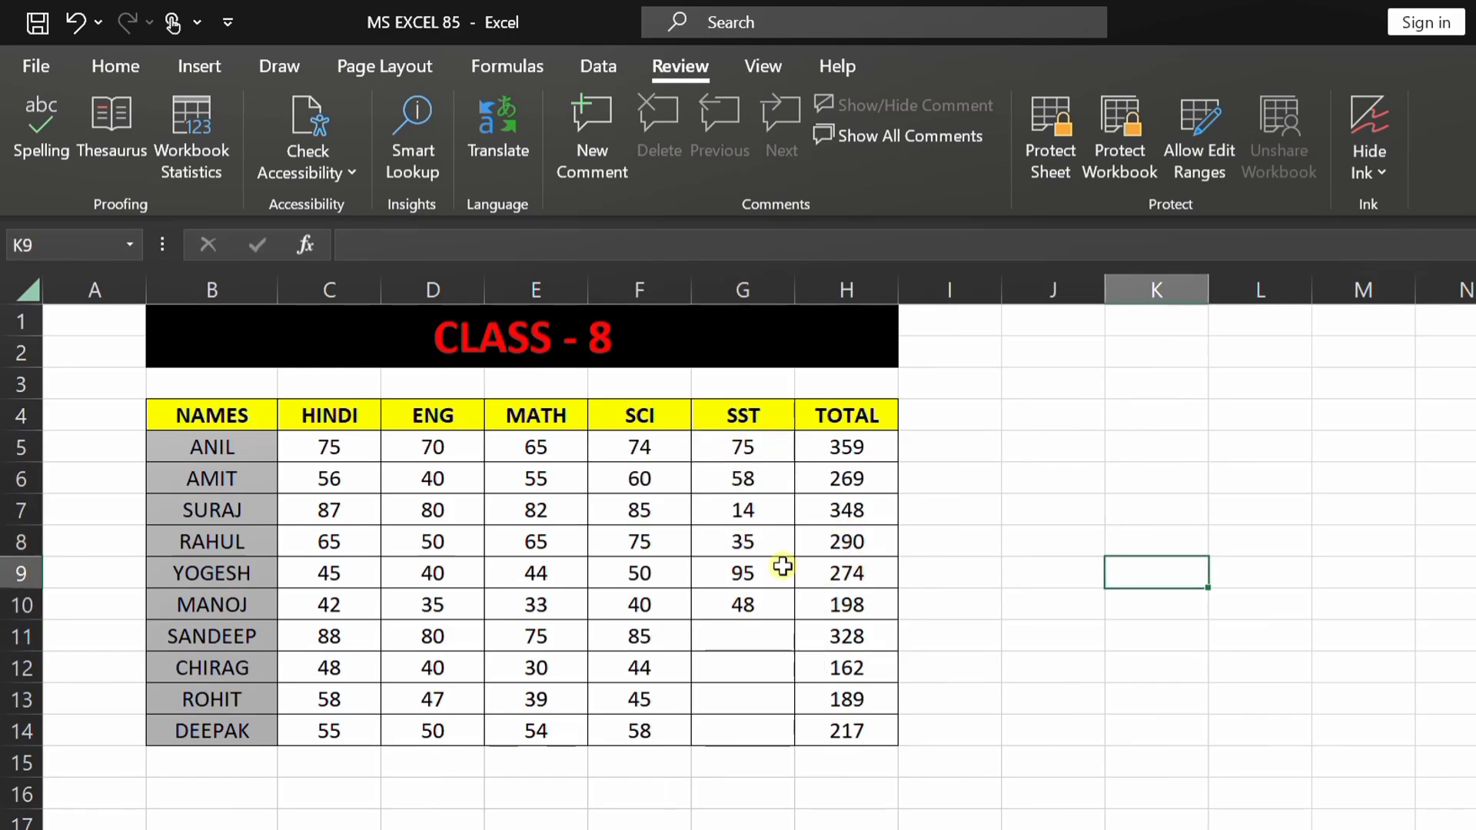
Step: Delete Range1 from the allowed edit ranges and close the dialog
{"action": "left_click", "coordinate": [1207, 168]}
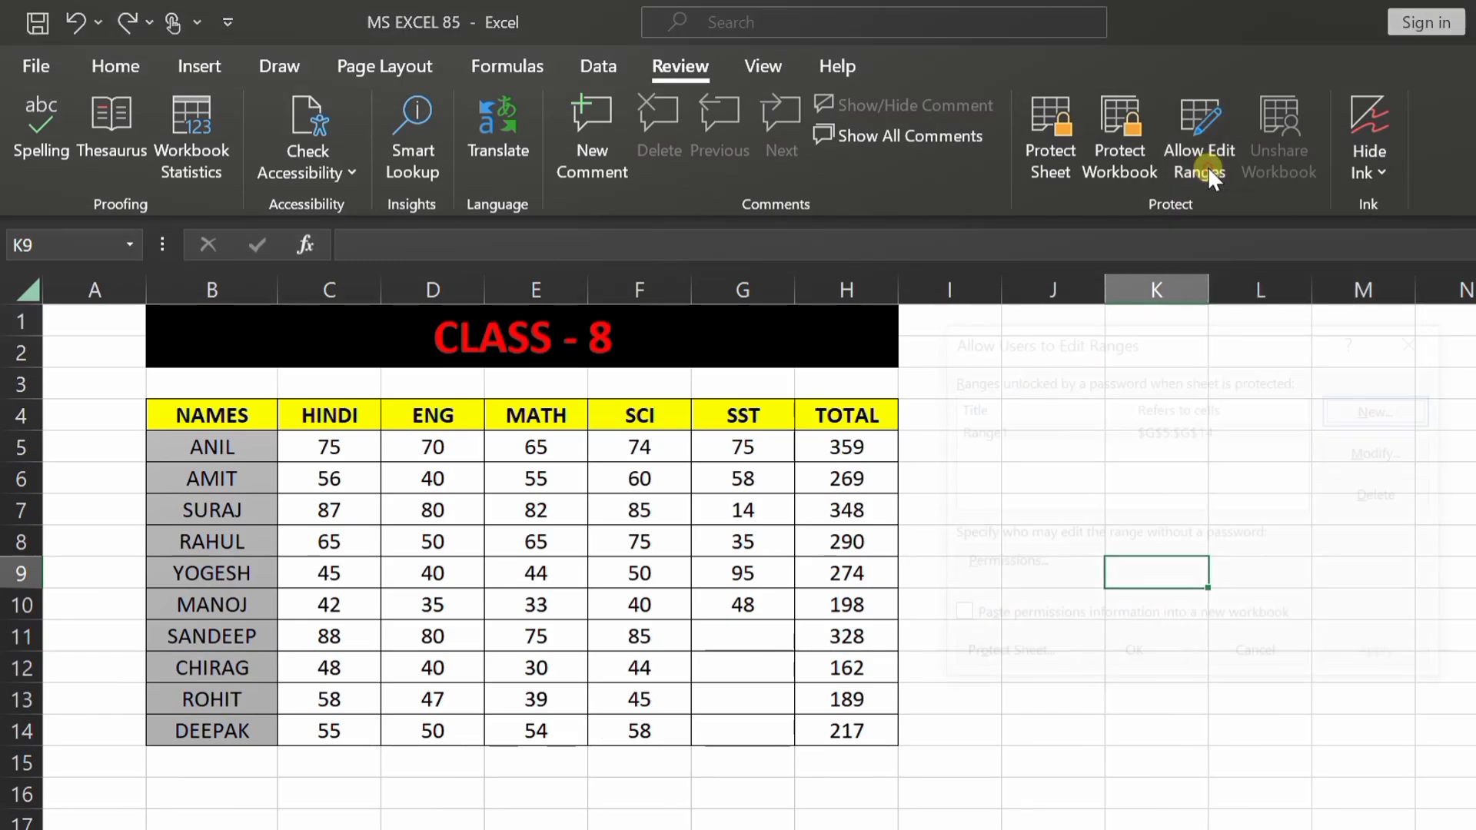
{"action": "left_click", "coordinate": [1007, 431]}
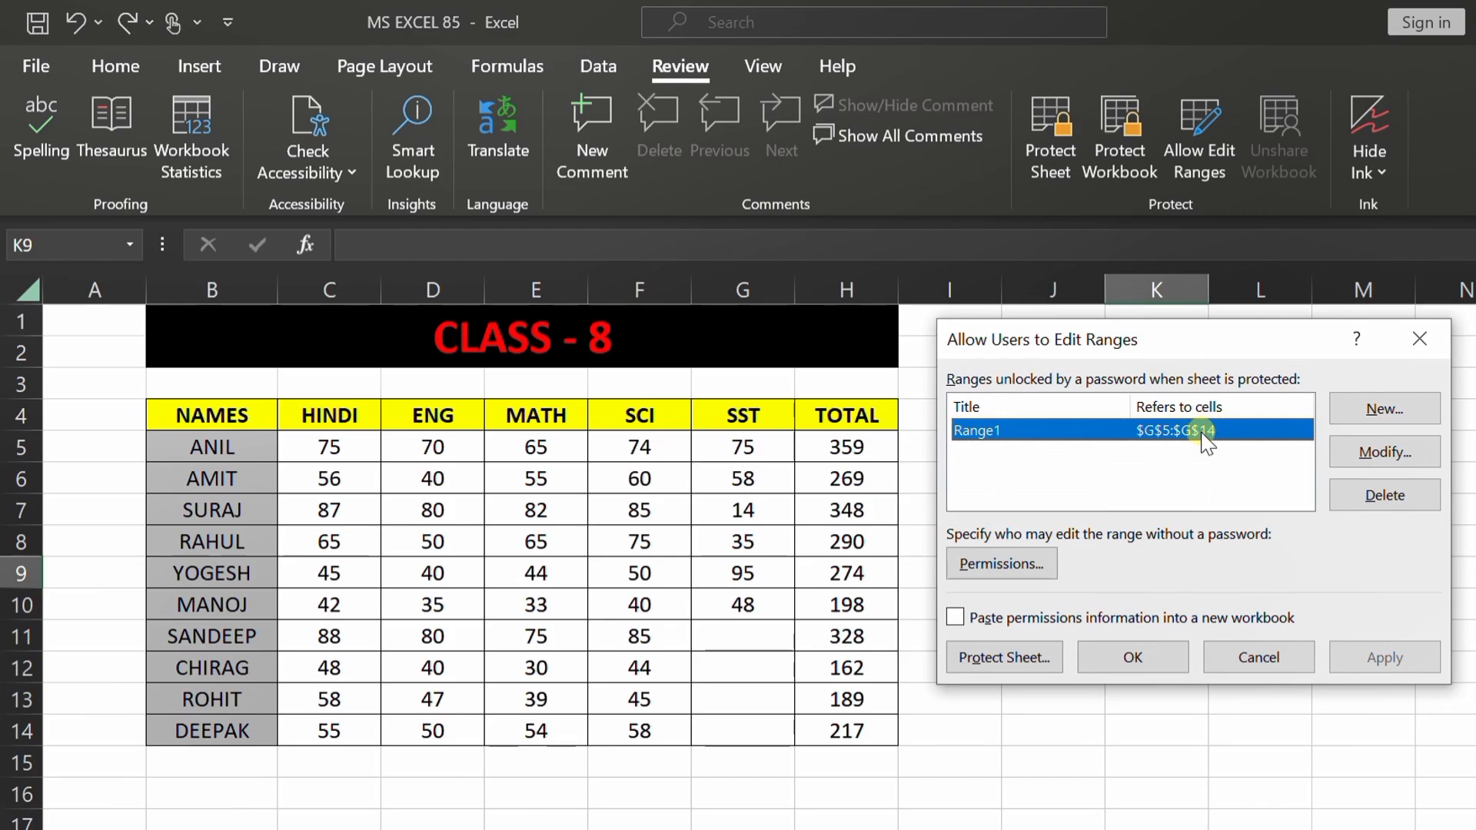
{"action": "left_click", "coordinate": [1365, 508]}
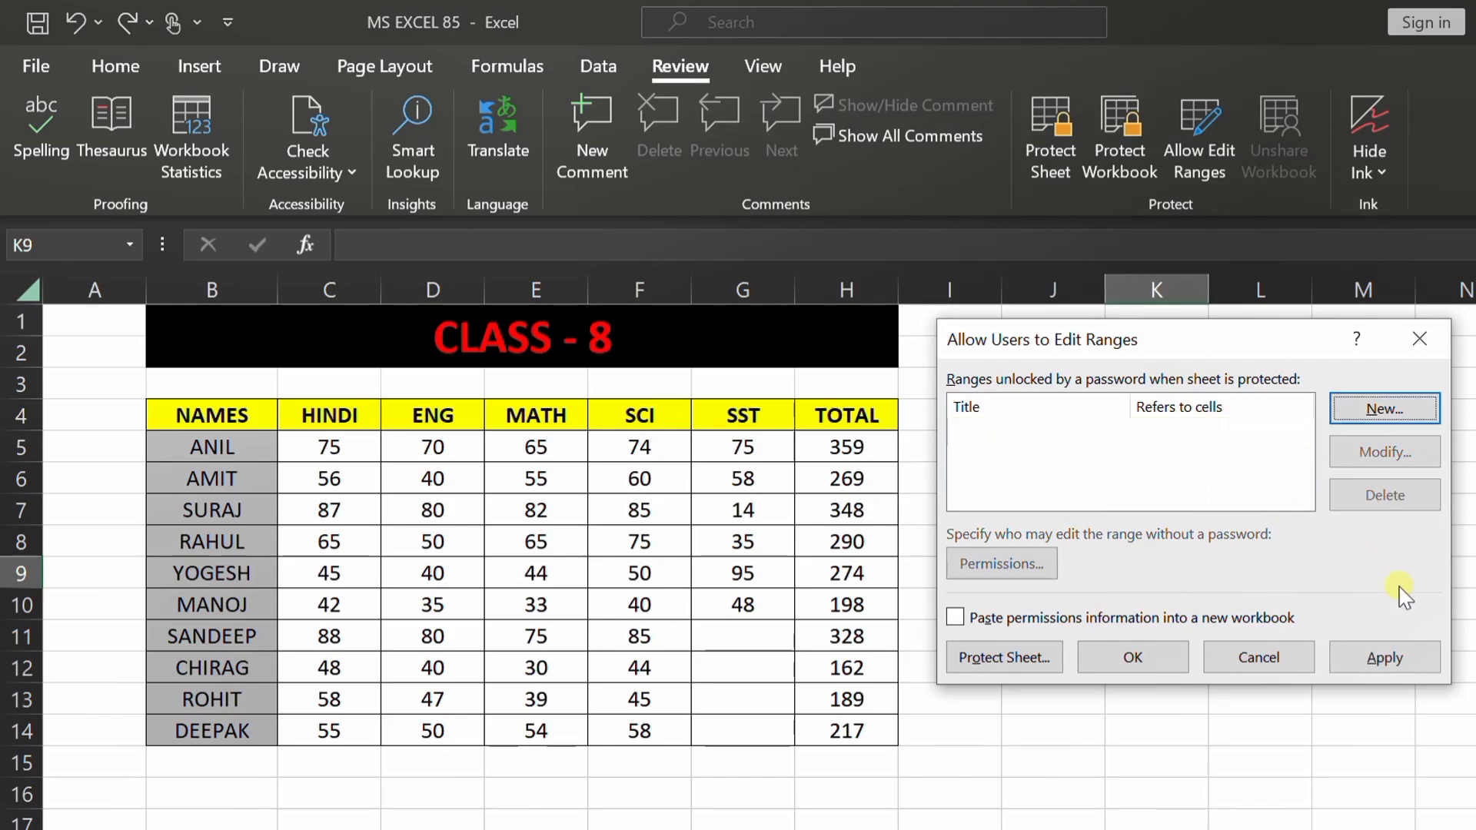
{"action": "left_click", "coordinate": [1155, 658]}
{"action": "left_click", "coordinate": [1061, 683]}
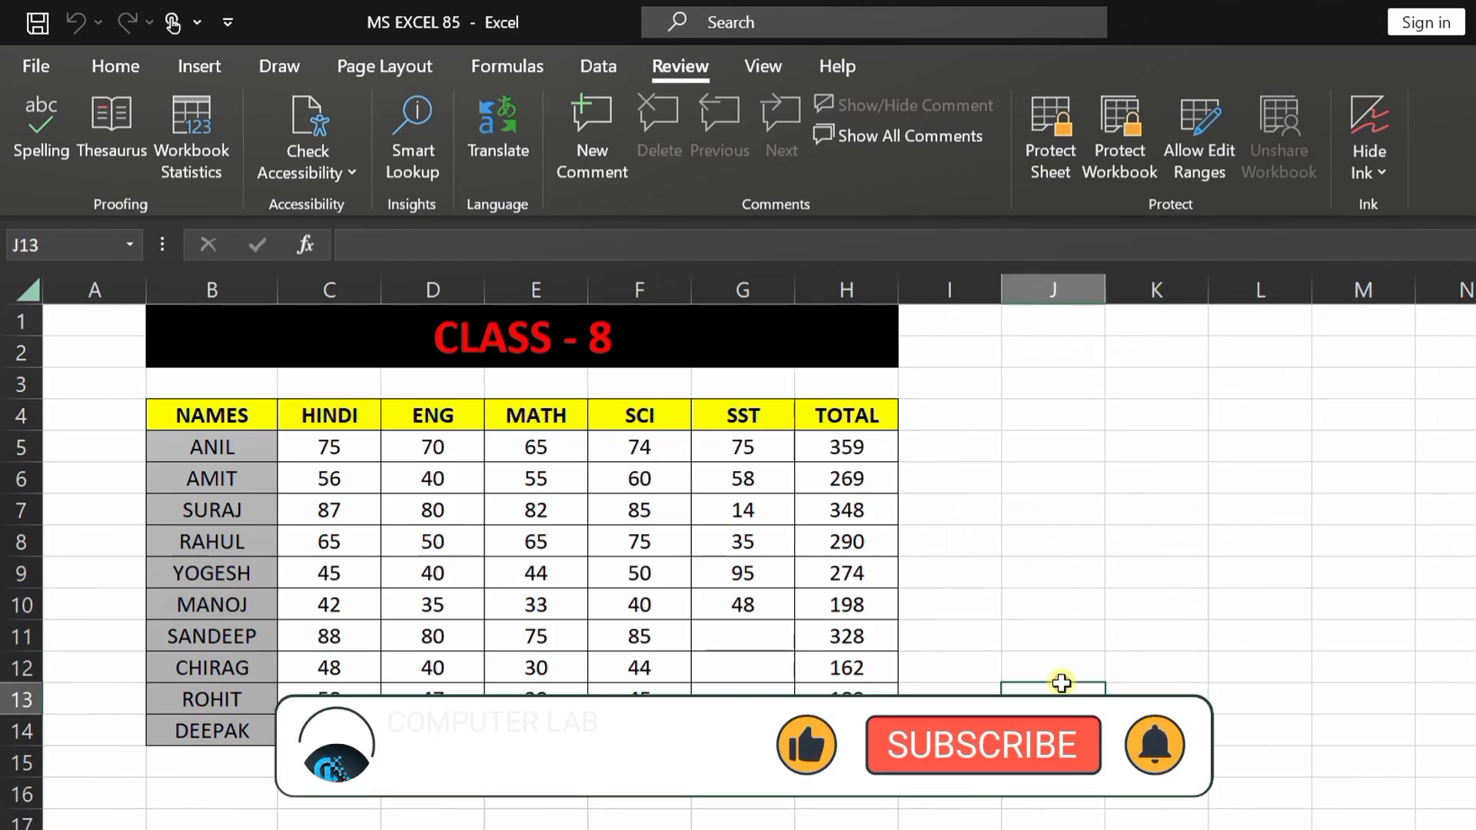